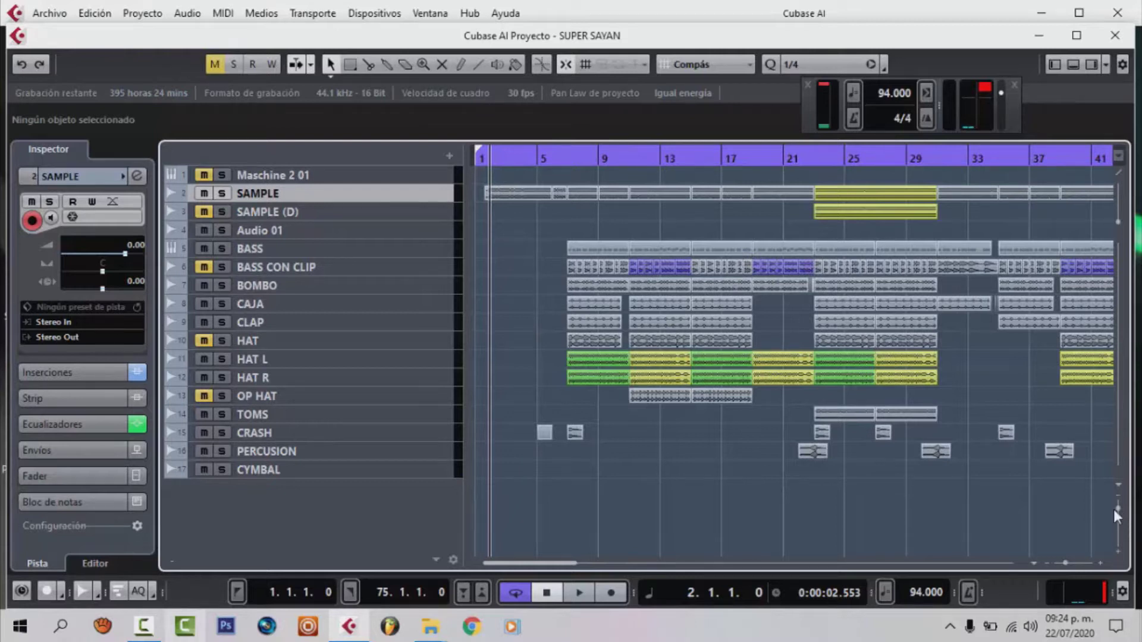
Review Pattern 4 and Pattern 2 of KIT 3 in the Maschine 2 instrument, closing its window when done.
drag(1116, 512, 1118, 523)
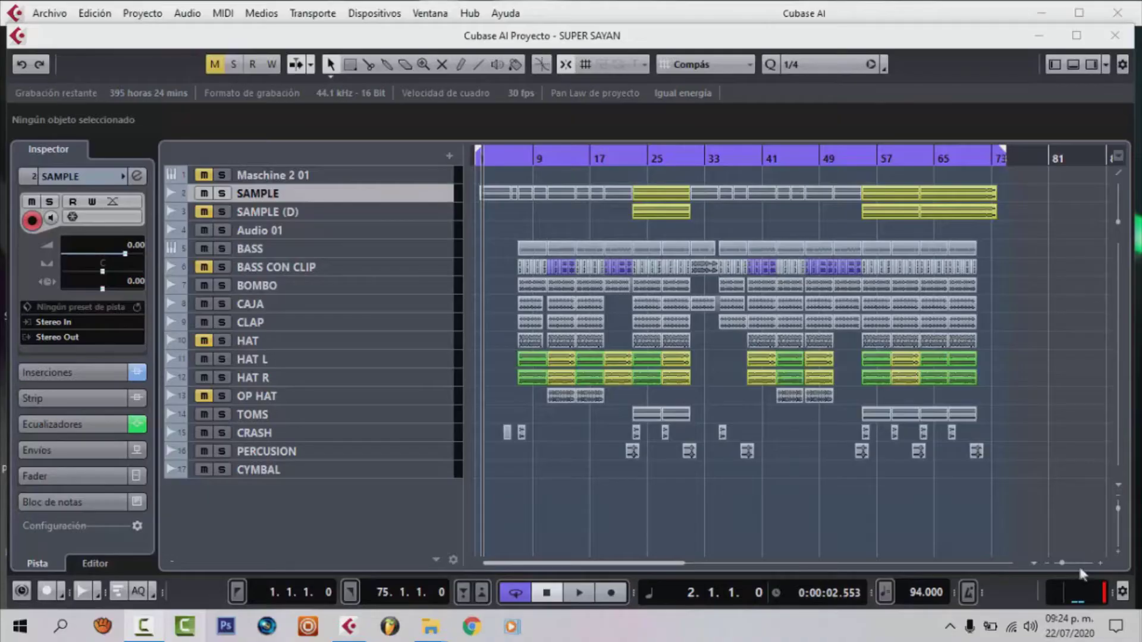
drag(1066, 565, 1068, 565)
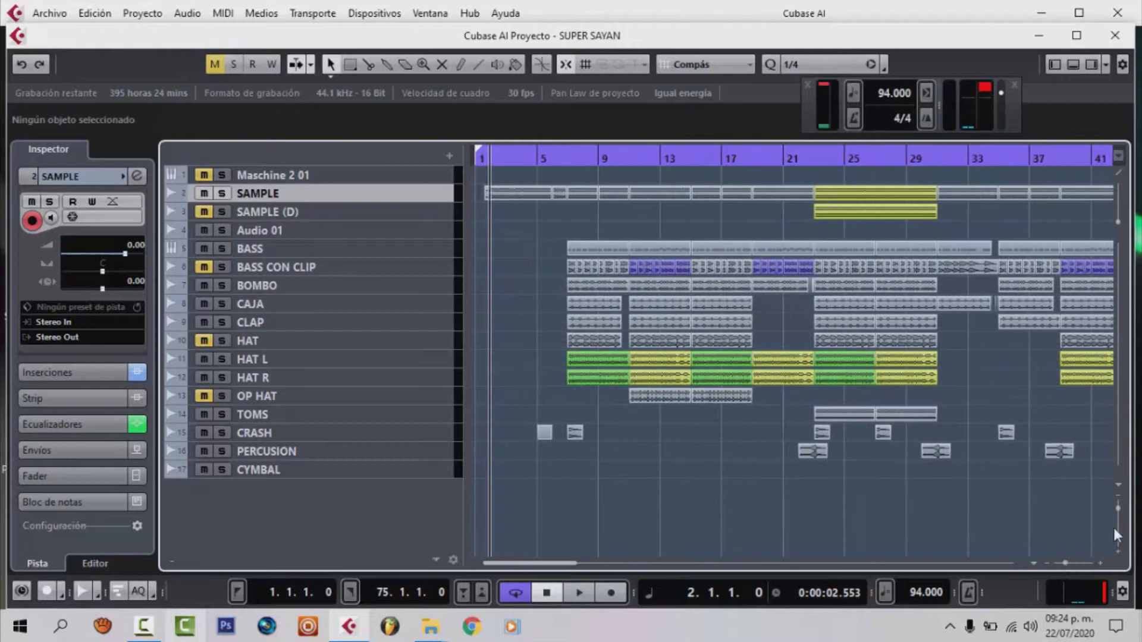
mouse_move(1113, 509)
mouse_down()
mouse_move(1118, 519)
mouse_move(1117, 497)
mouse_up()
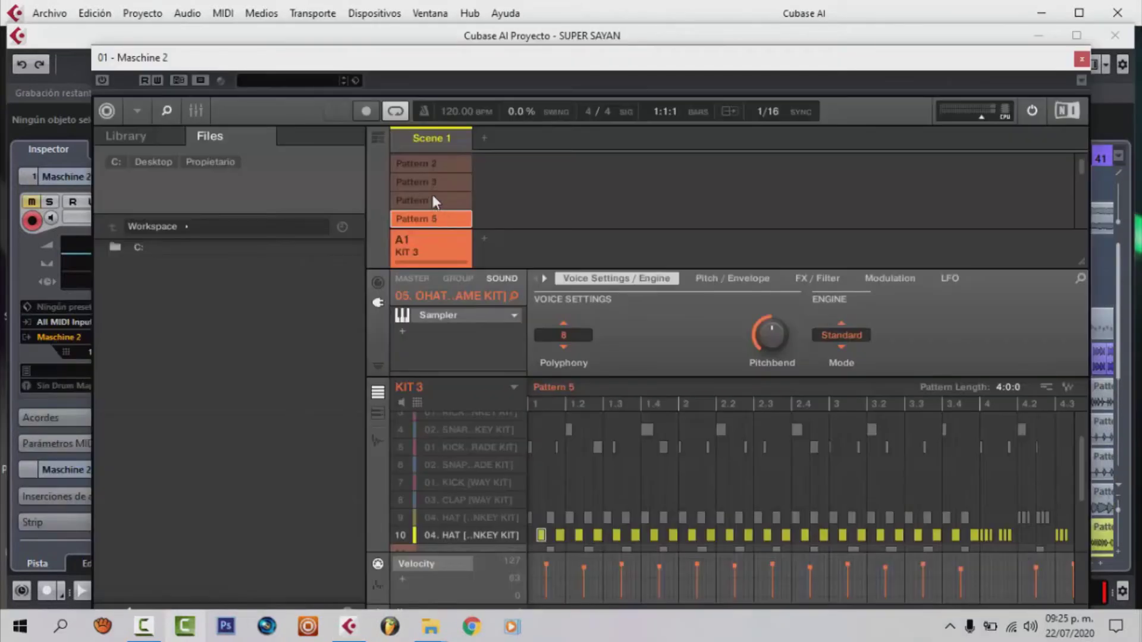
click(441, 218)
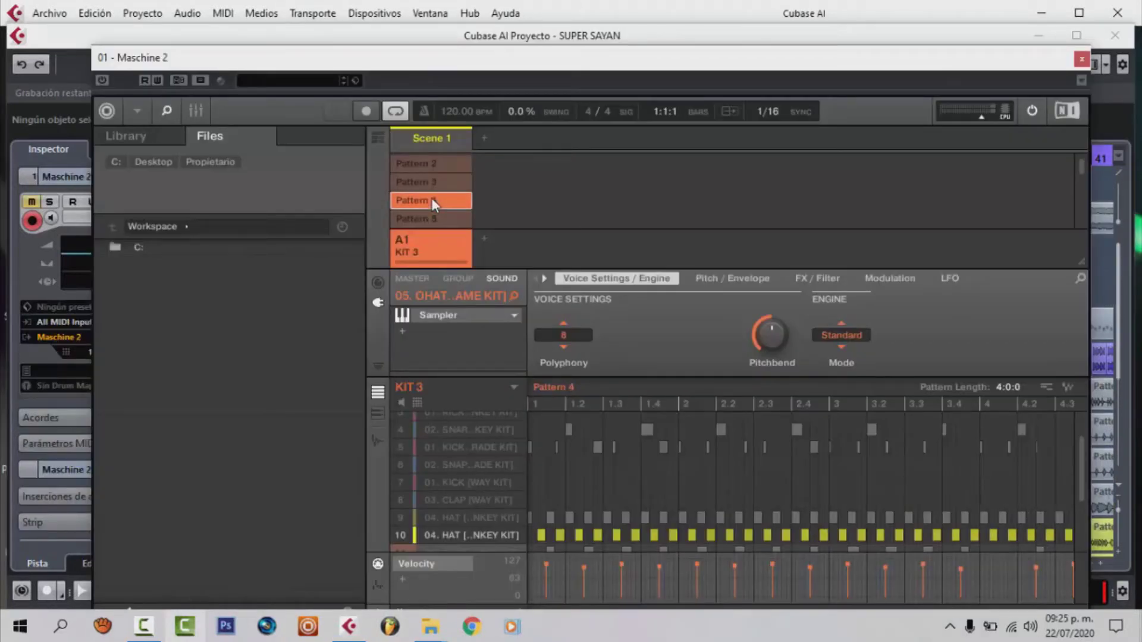
click(432, 162)
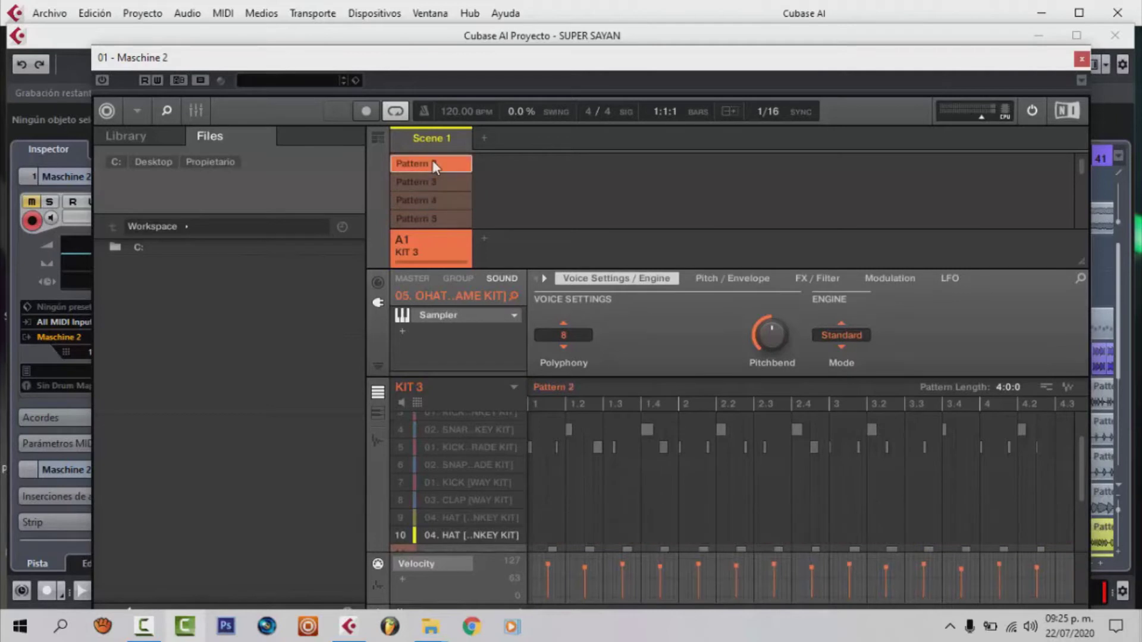
click(1081, 60)
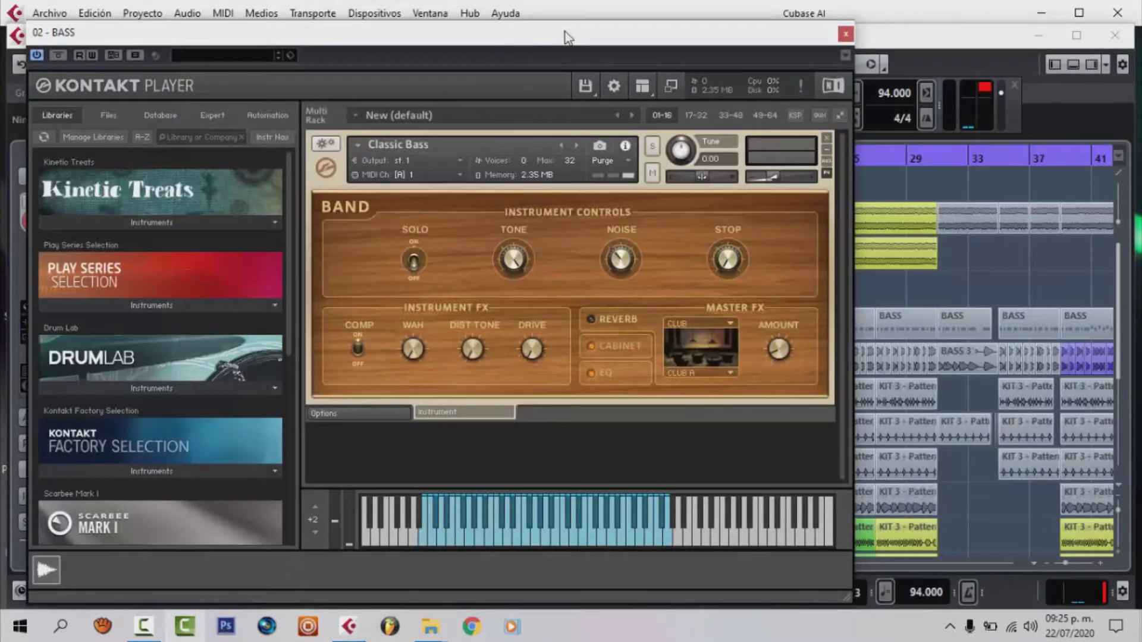
Locate Classic Bass.nki among the Band instruments of the Kontakt Factory Selection library in the BASS track's Kontakt Player.
drag(566, 33, 673, 44)
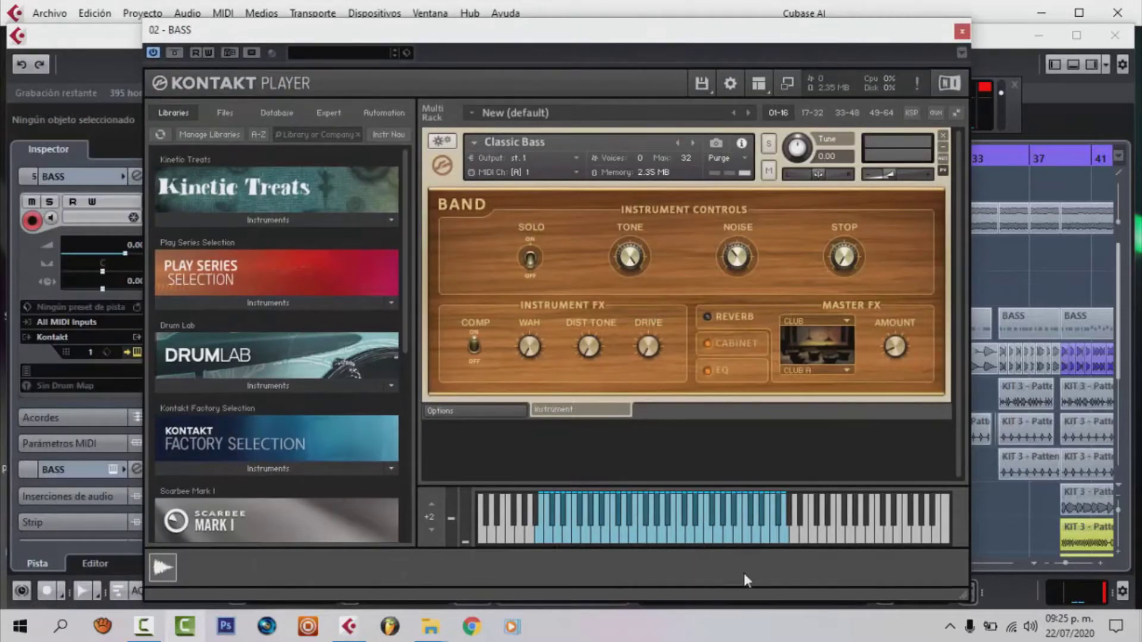
scroll(404, 320, down, 4)
scroll(373, 354, up, 2)
click(323, 389)
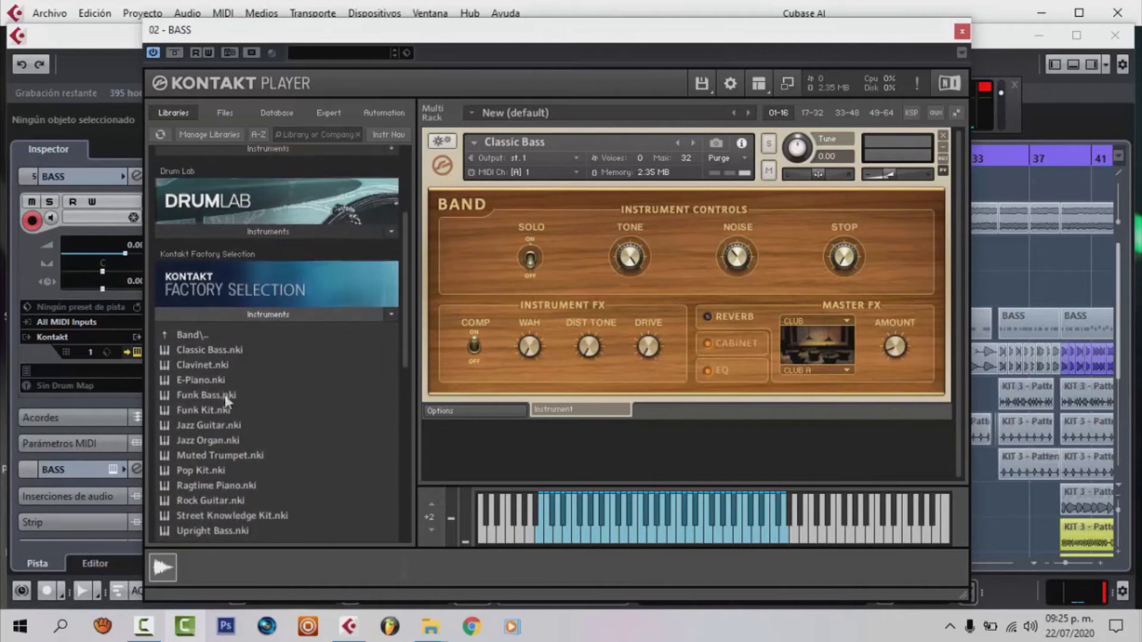
double_click(202, 349)
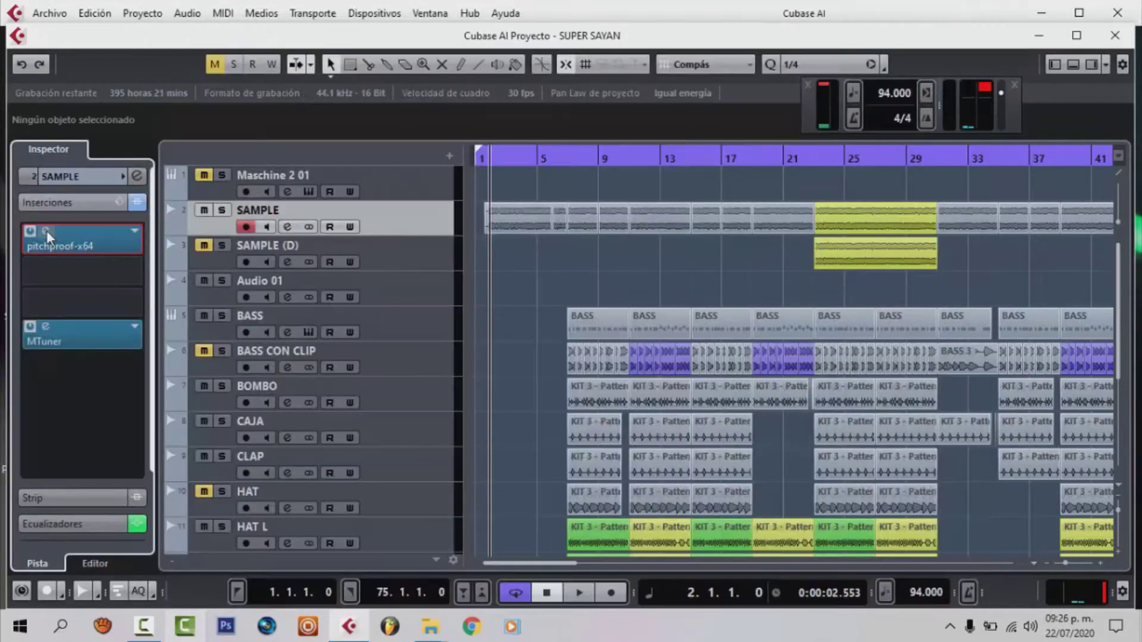
Inspect the pitchproof-x64 and MTuner inserts on the SAMPLE track, closing the plug-in windows when done.
click(46, 231)
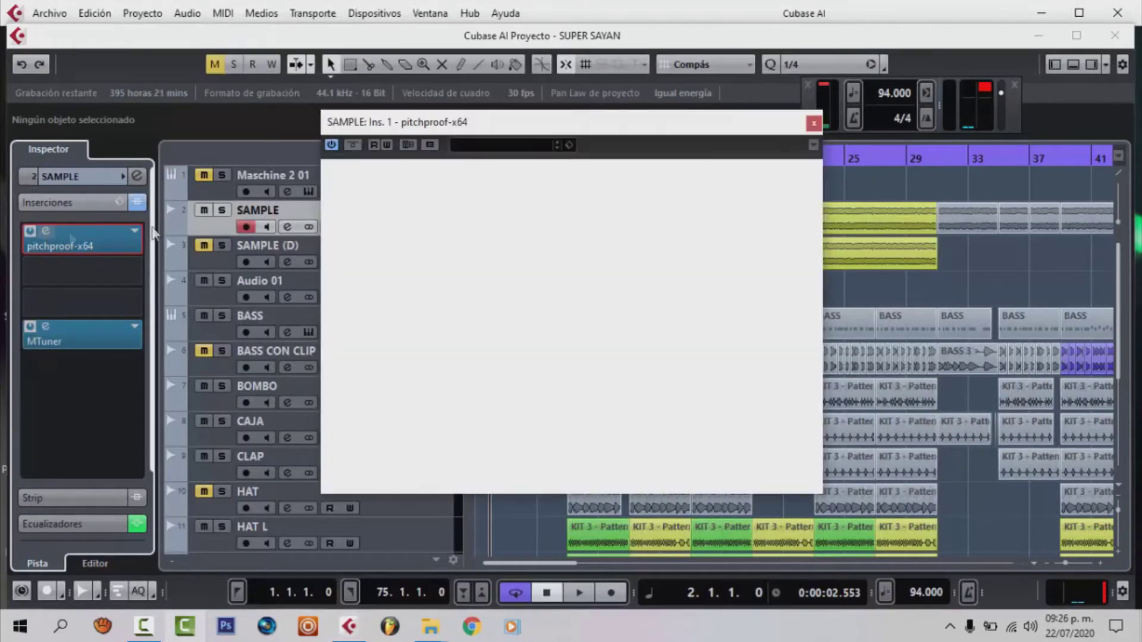
drag(663, 129, 859, 180)
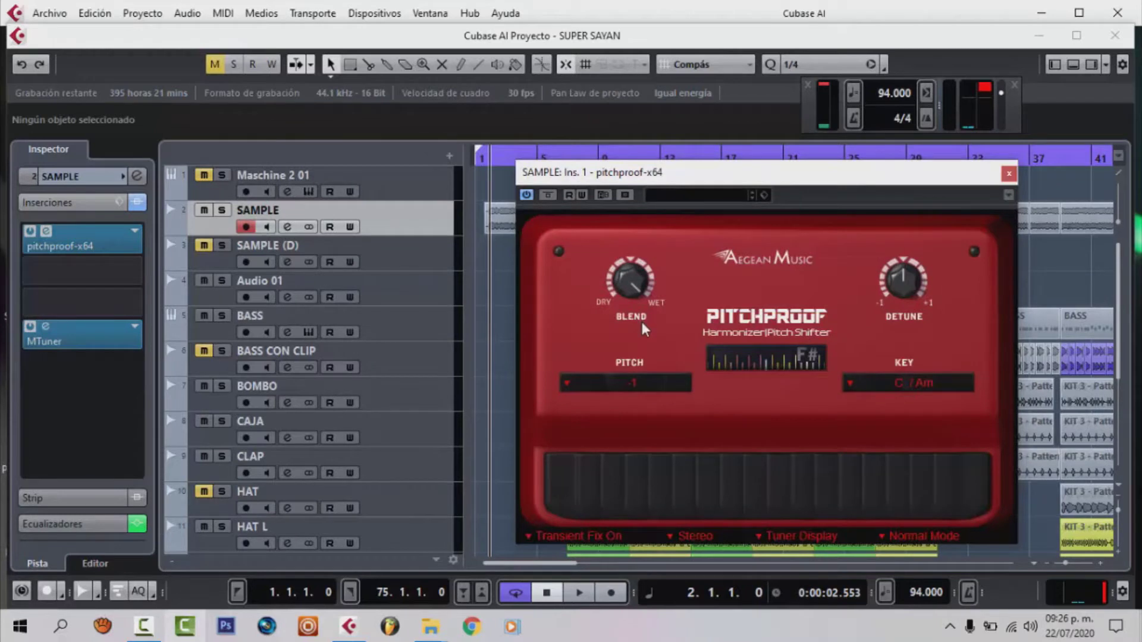
drag(835, 188, 801, 166)
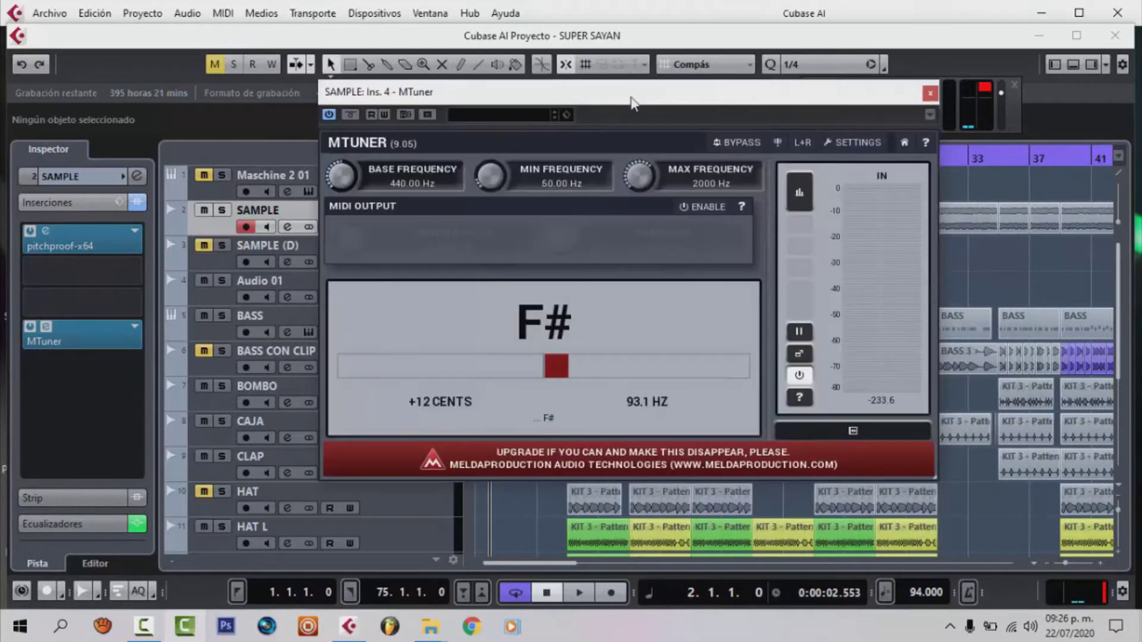
drag(631, 103, 624, 141)
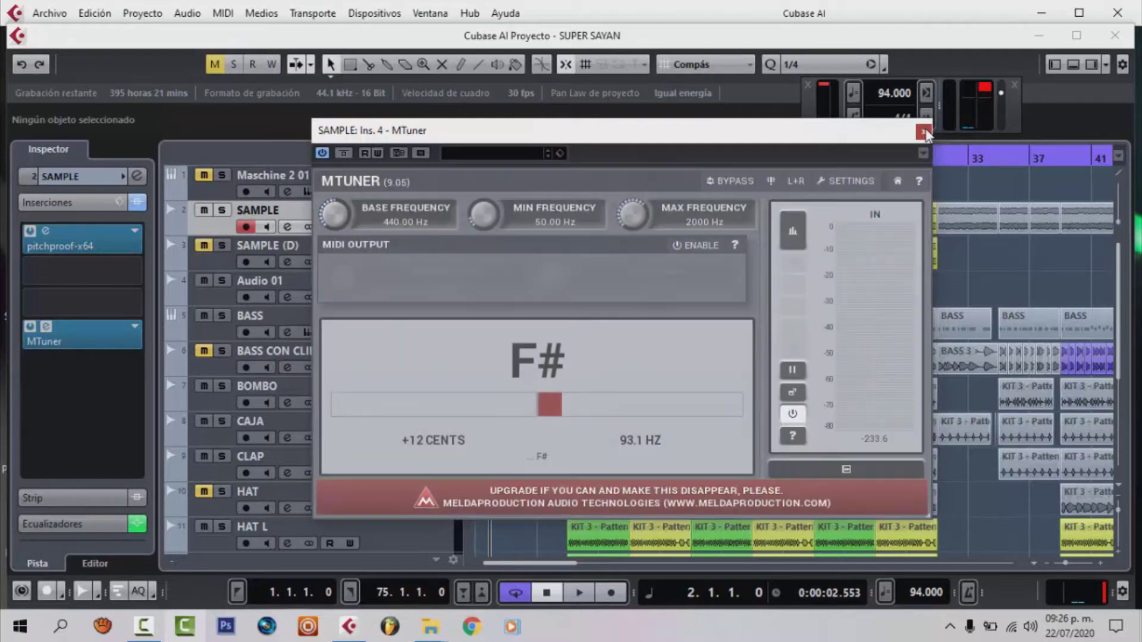
click(923, 132)
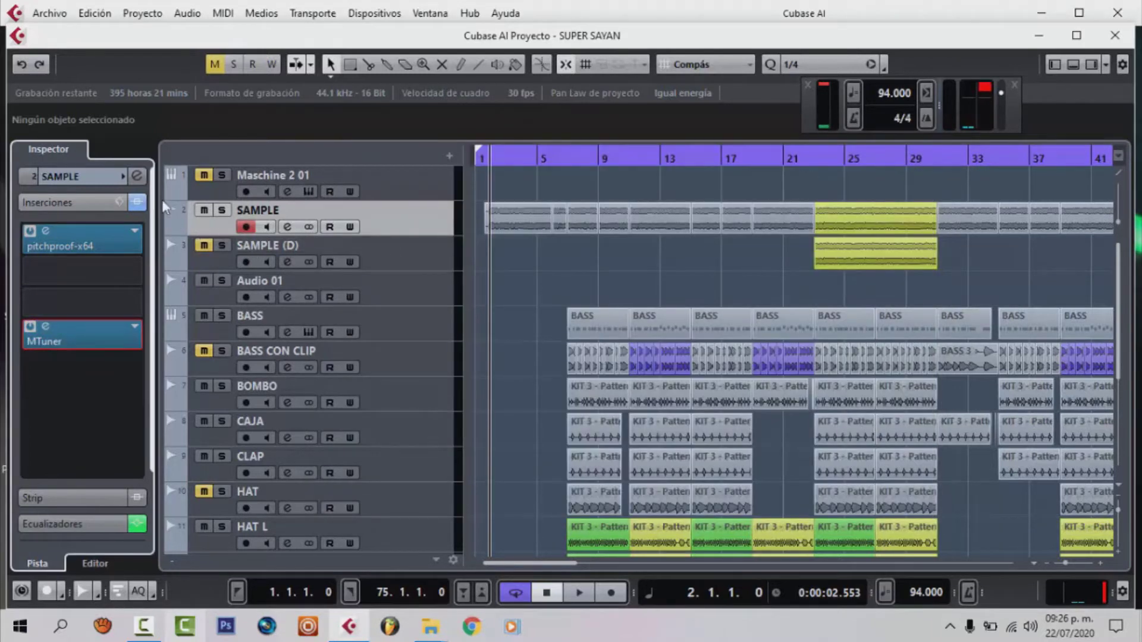
Examine the low band of the SAMPLE track's equalizer in its channel settings, closing the window when done.
click(138, 175)
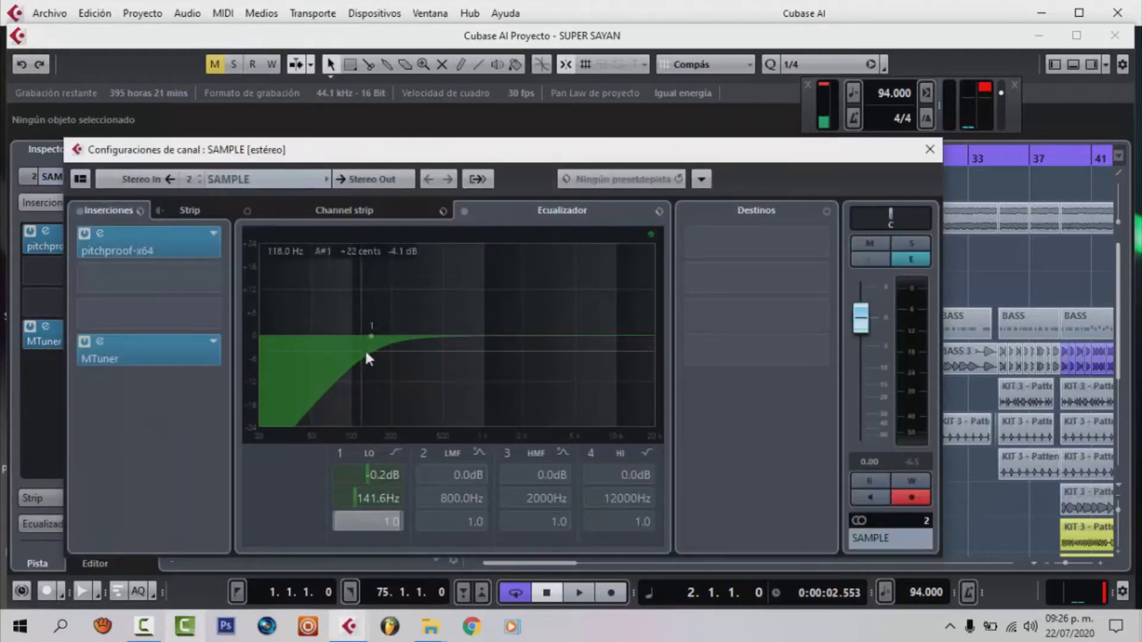
mouse_move(371, 338)
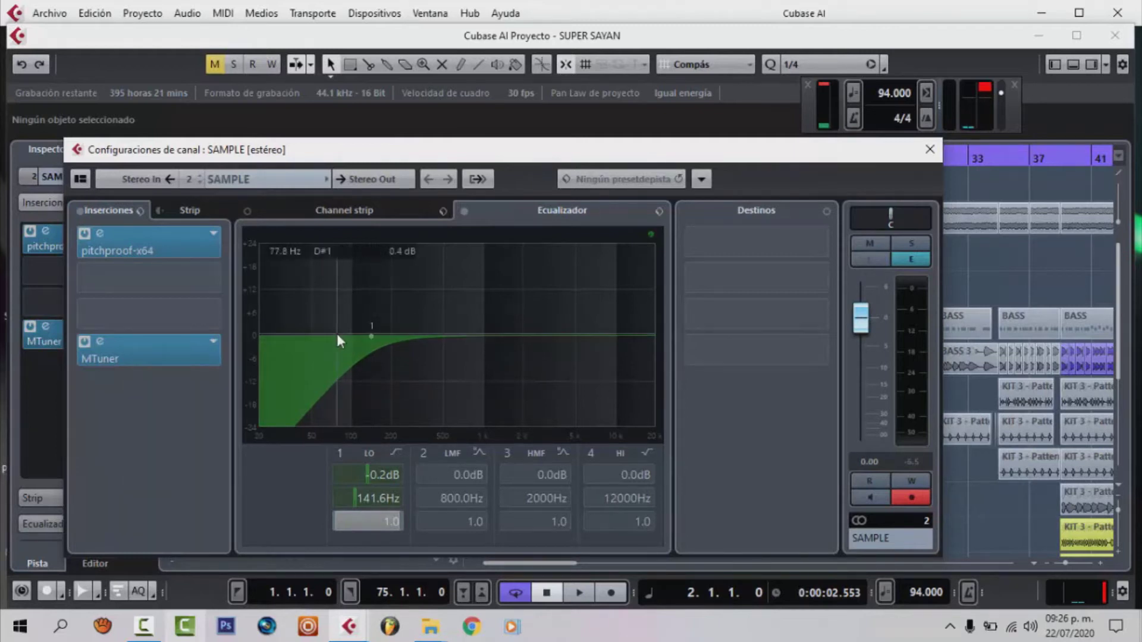
click(931, 151)
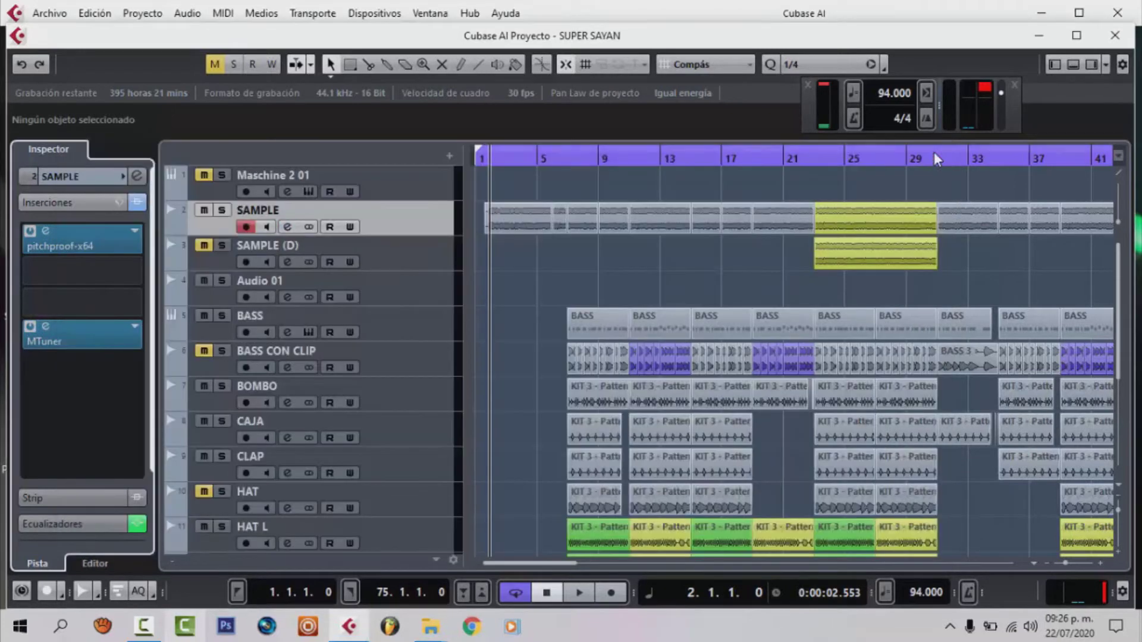
Place the playhead at bar 3, solo the SAMPLE track and play the project, stopping and resuming once.
click(500, 160)
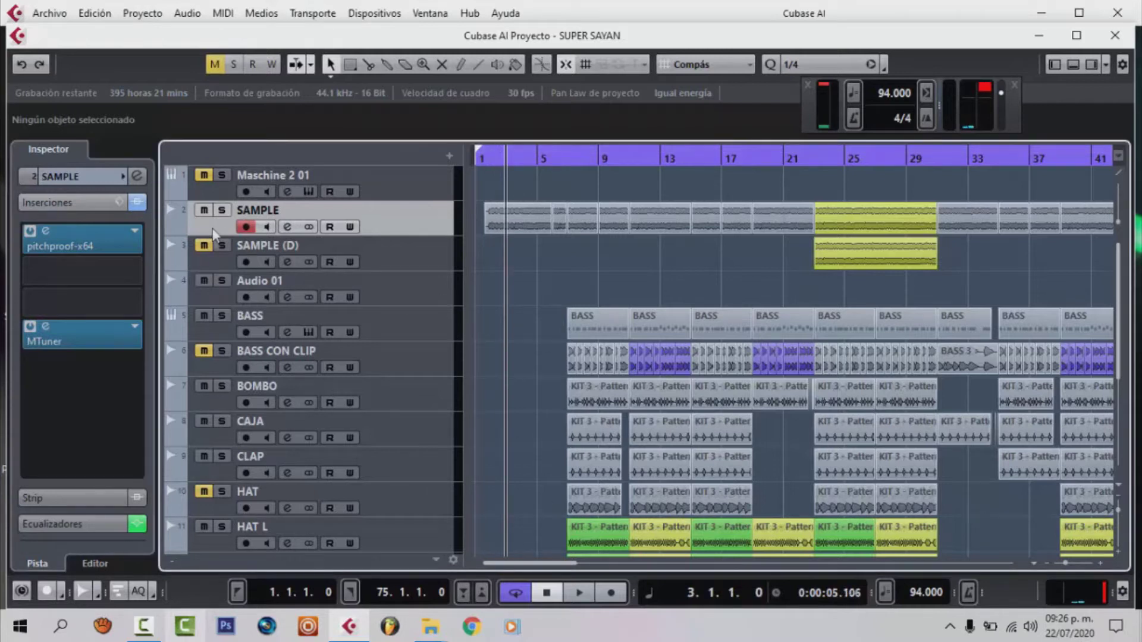
click(221, 211)
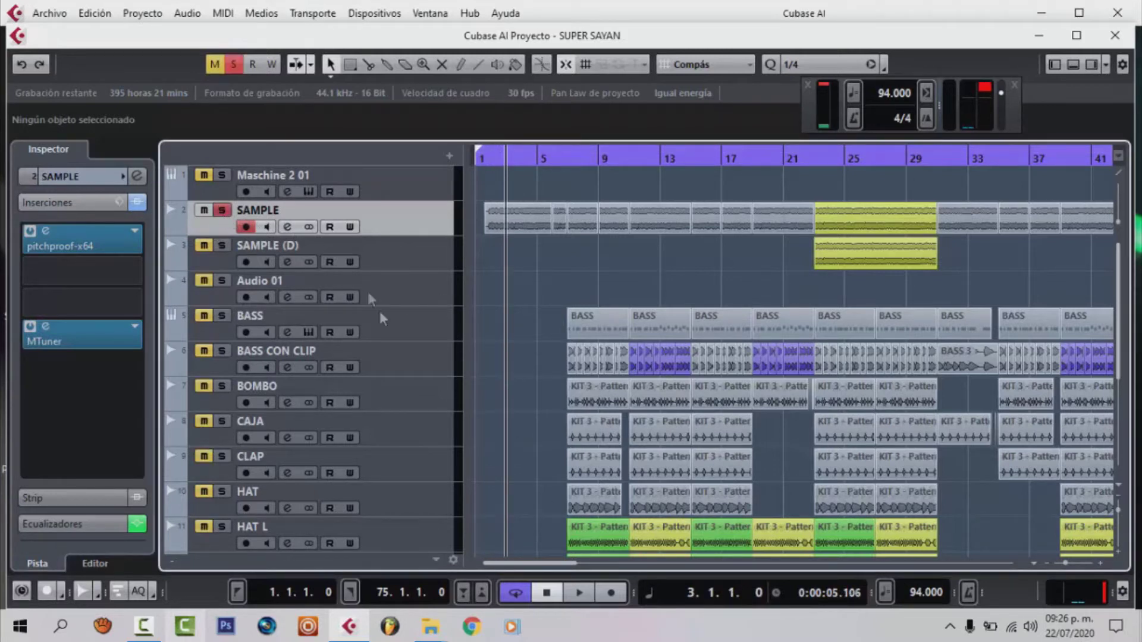
click(579, 592)
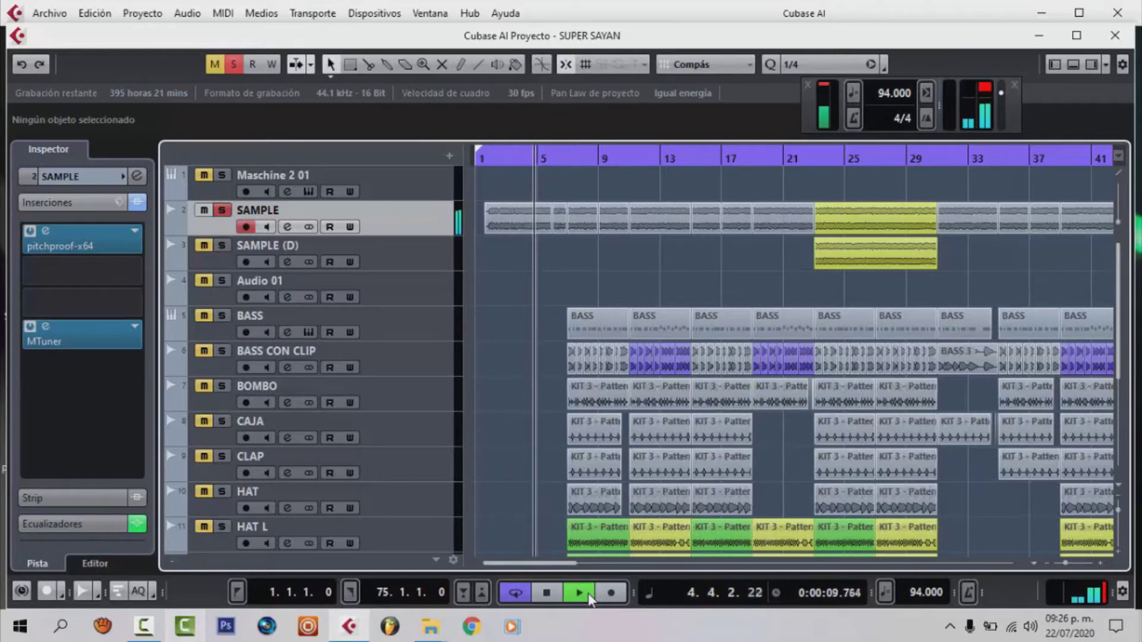
click(545, 594)
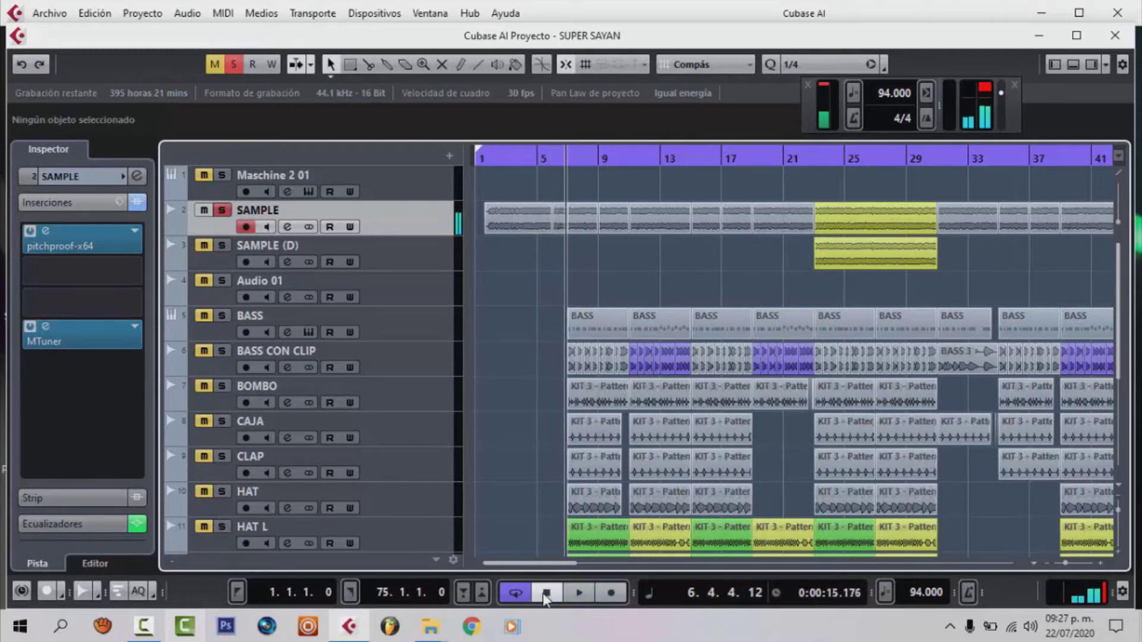
click(580, 593)
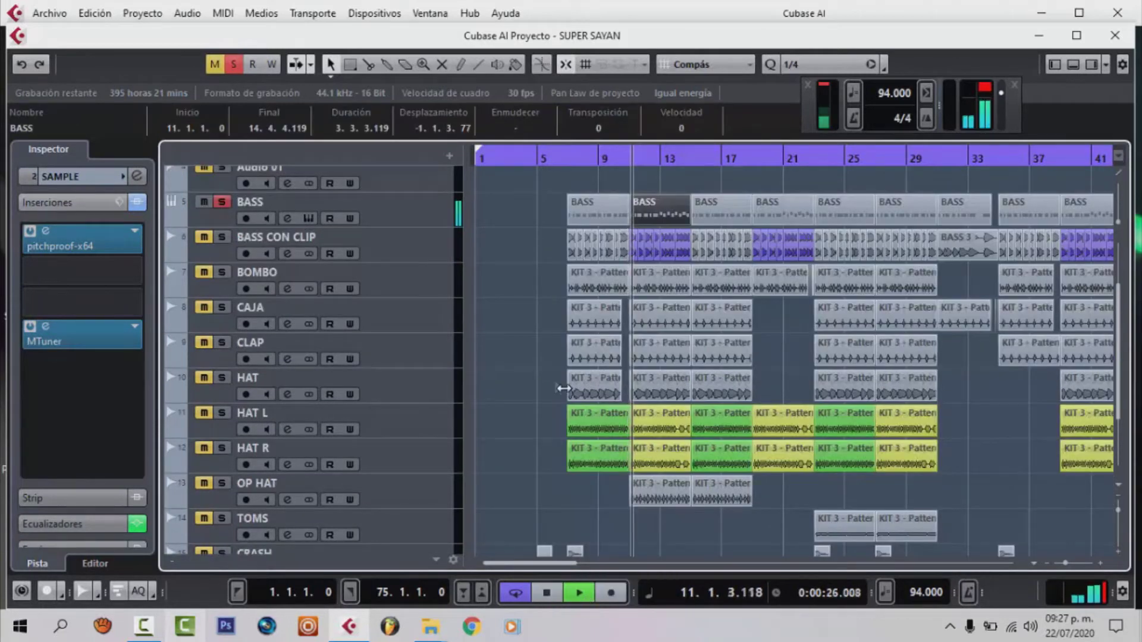
Add the BOMBO, CAJA and CLAP tracks to the soloed tracks one by one during playback.
click(224, 272)
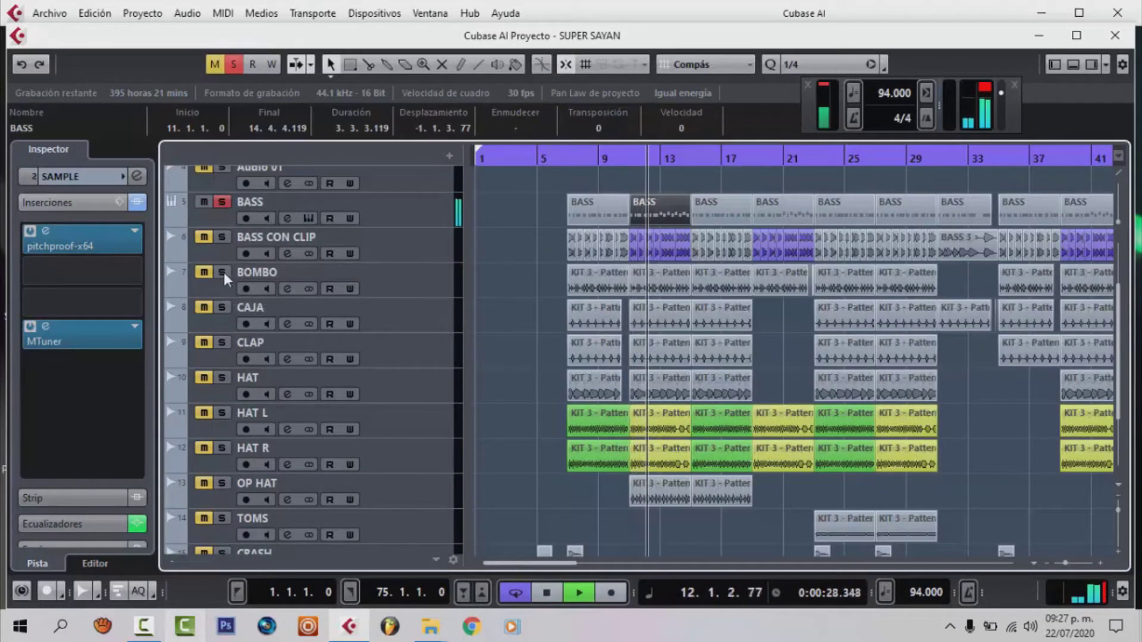
click(227, 308)
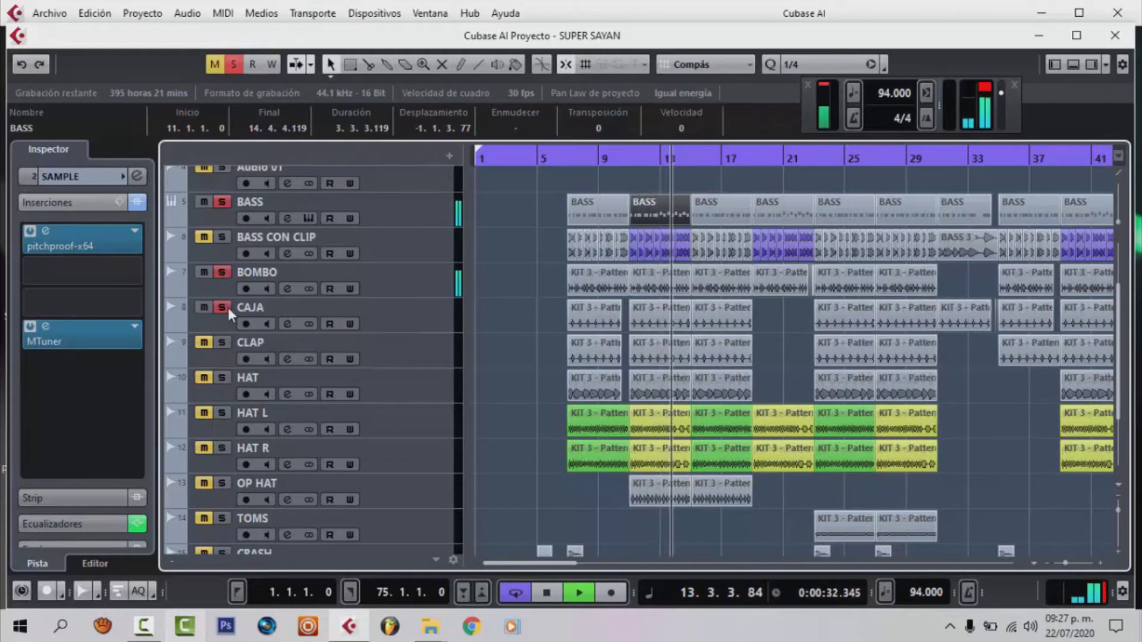
click(226, 345)
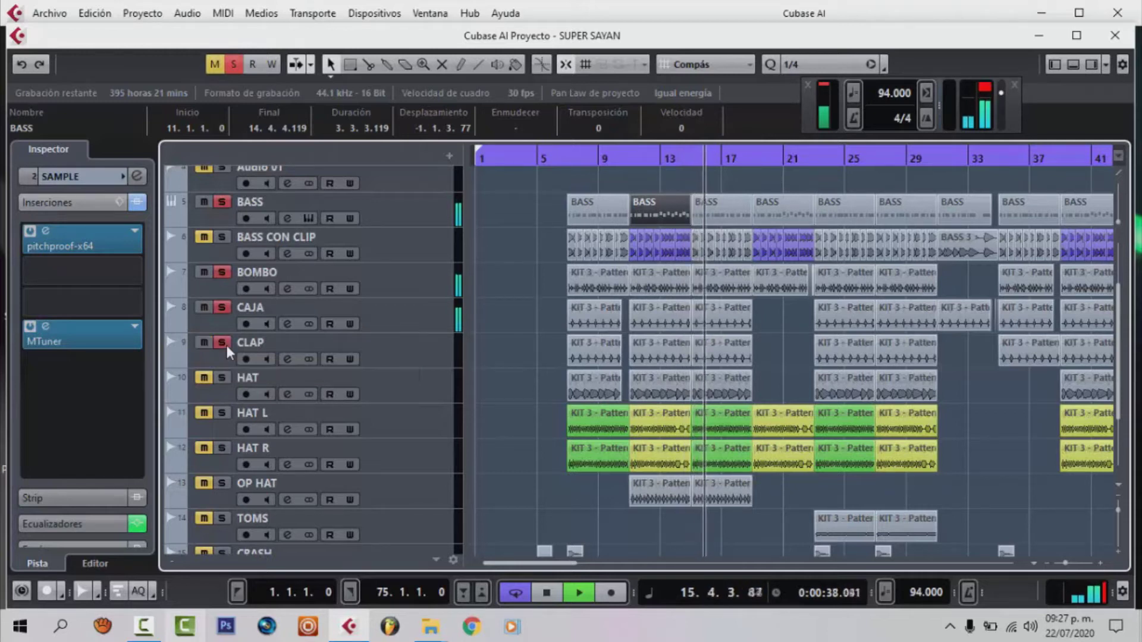
Solo the HAT track briefly, then replace it with soloed HAT L and HAT R tracks during playback.
click(226, 378)
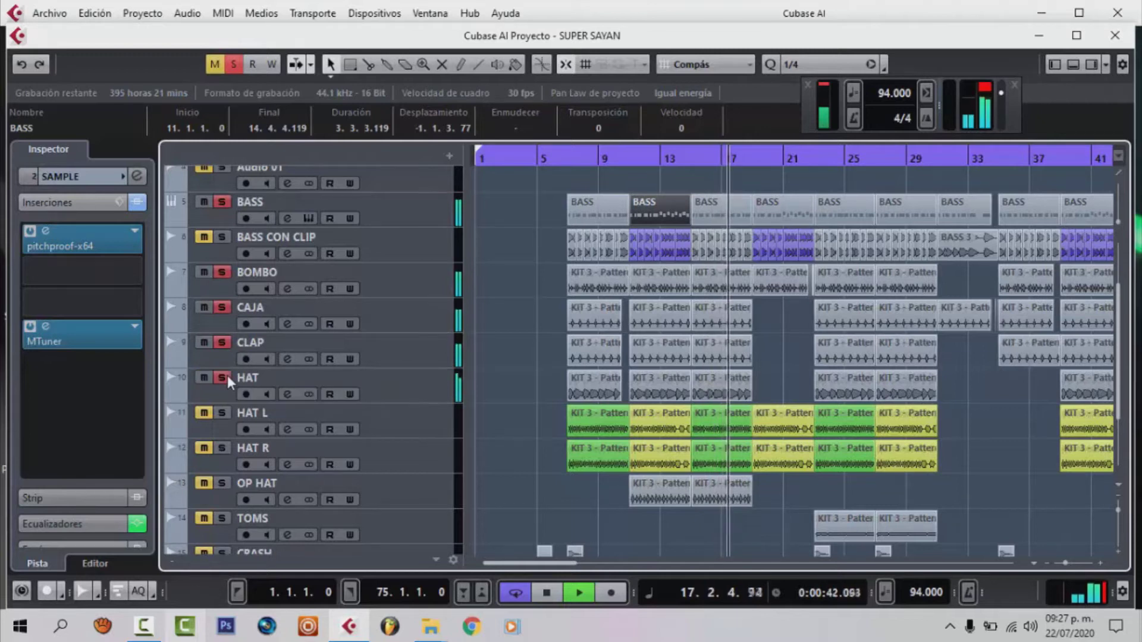
click(227, 377)
click(230, 414)
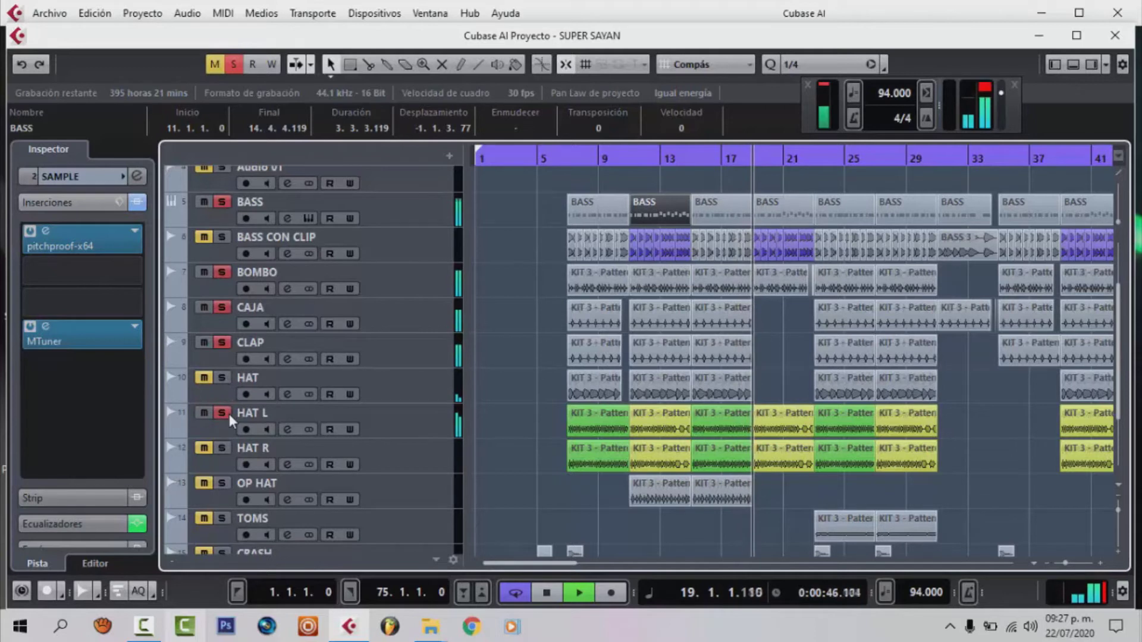
click(222, 447)
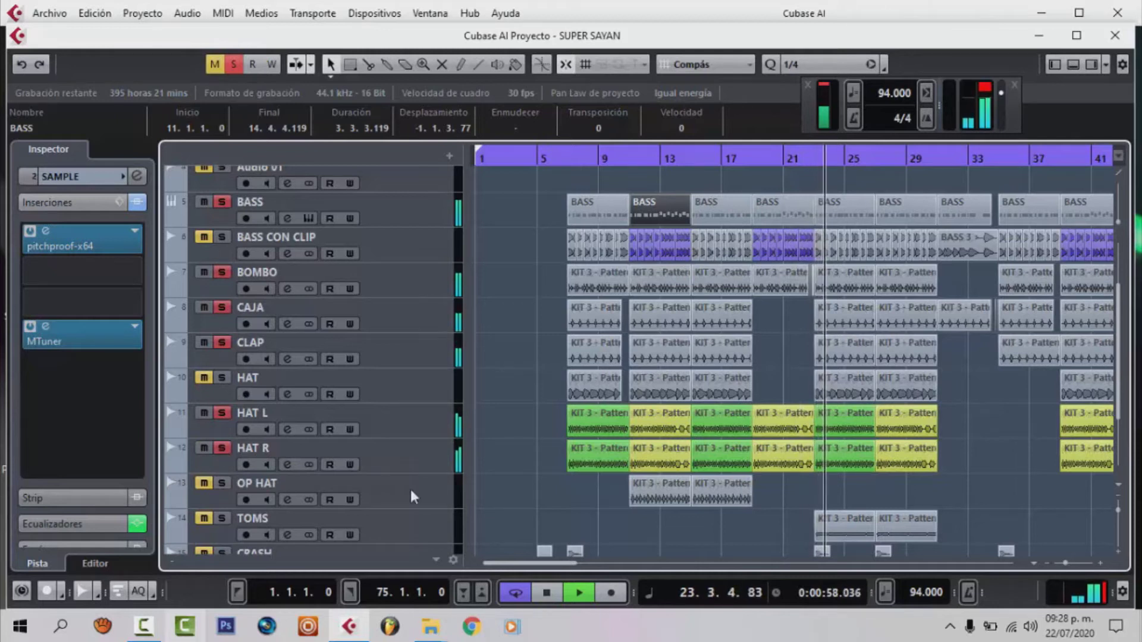
Add the CRASH, PERCUSSION and OP HAT tracks to the soloed tracks during playback.
scroll(1121, 387, down, 3)
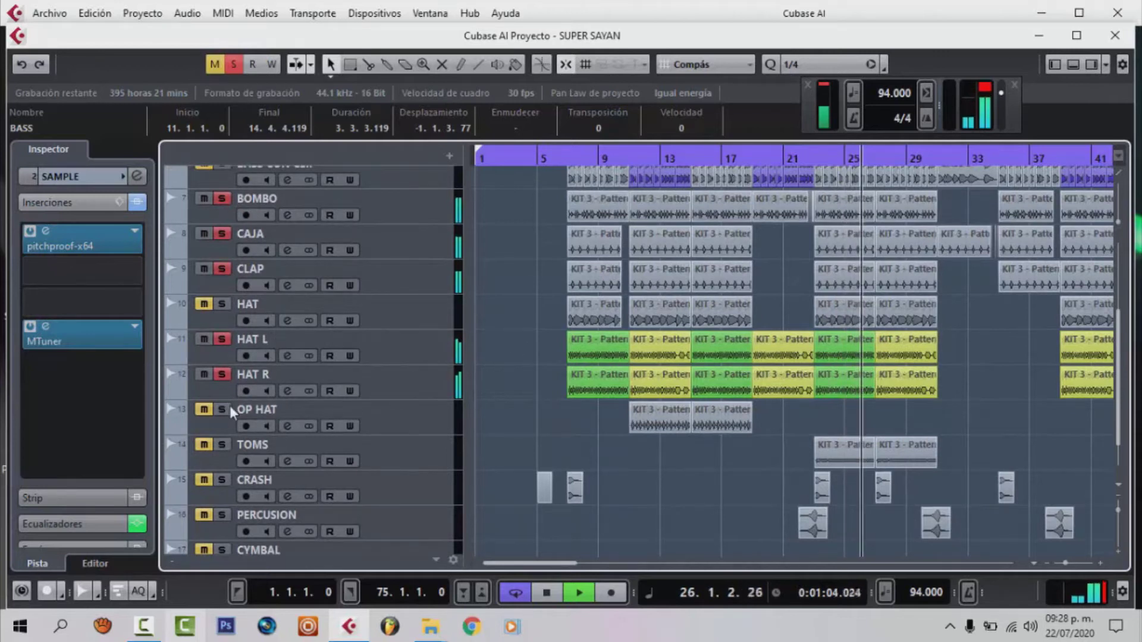
click(224, 480)
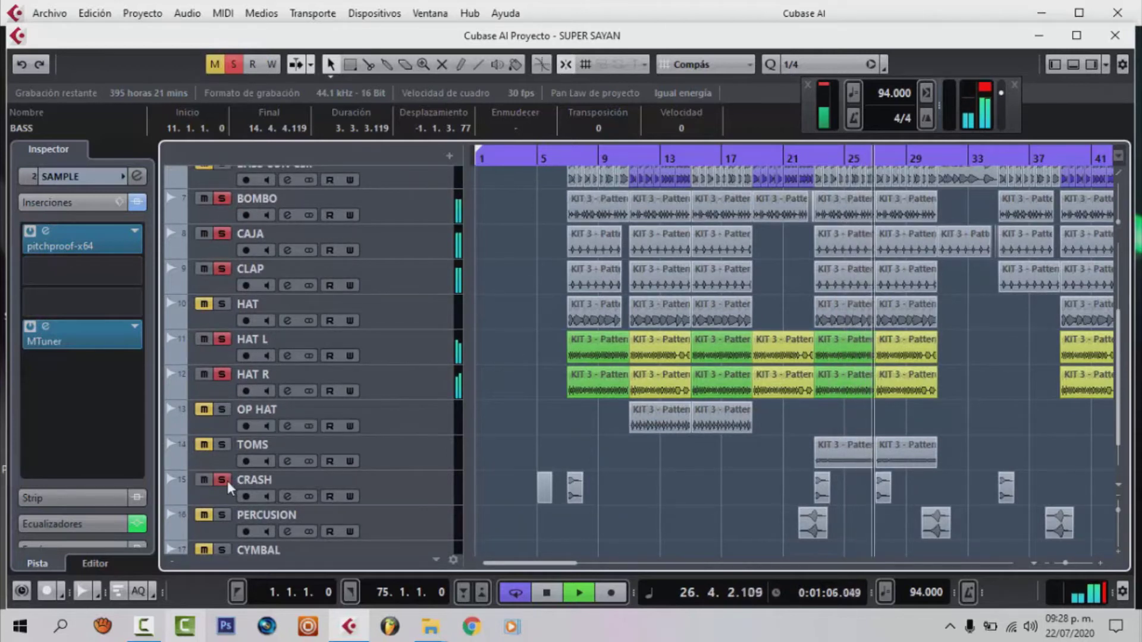
click(220, 514)
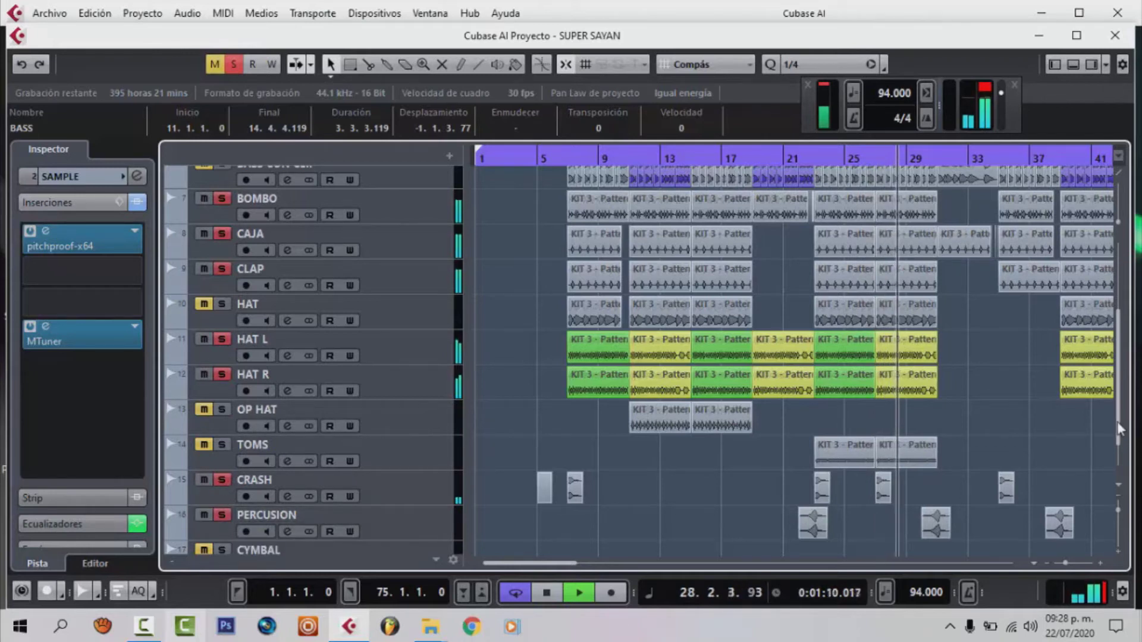
scroll(1119, 436, down, 1)
drag(1119, 436, 1132, 426)
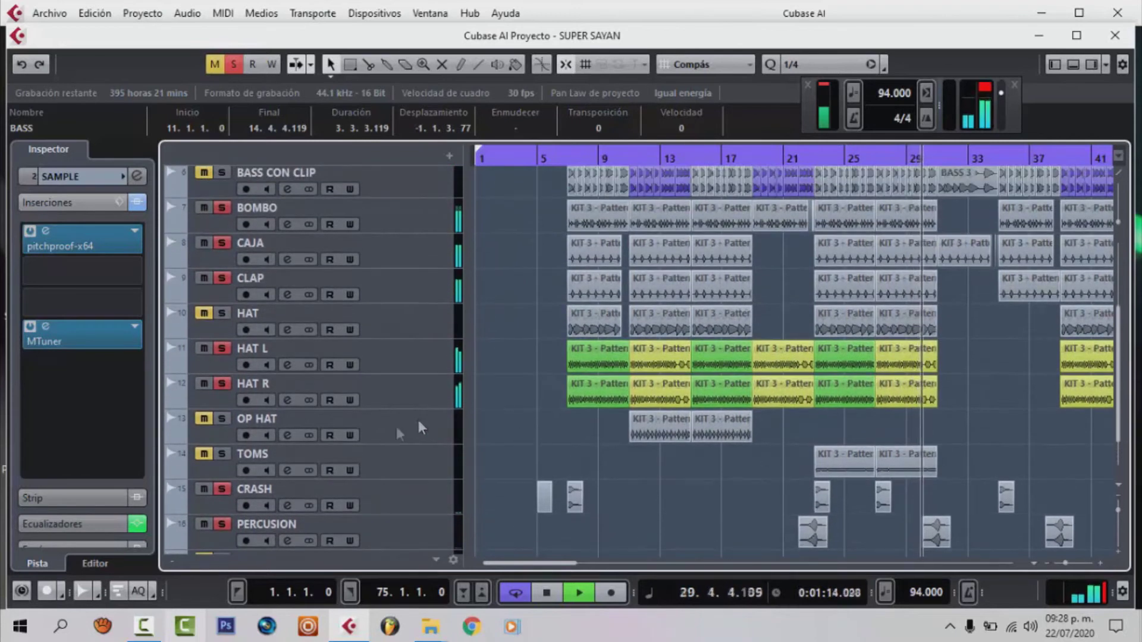
click(226, 418)
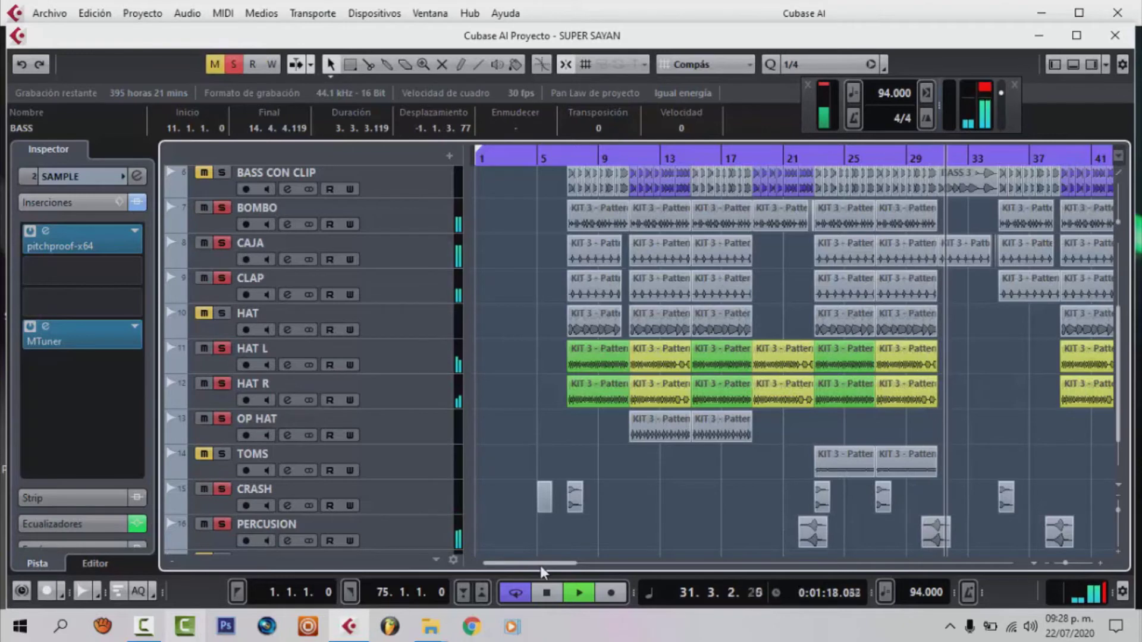
Look over the clips on all tracks in the later part of the arrangement, from about bar 27 onward, during playback.
drag(545, 564, 605, 564)
scroll(916, 295, up, 4)
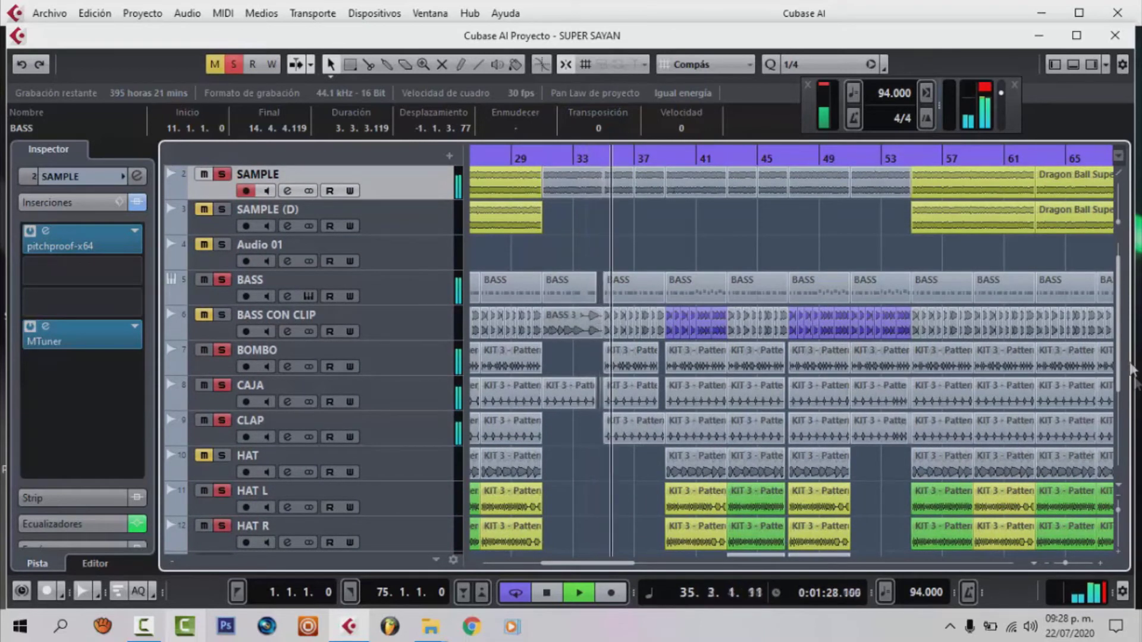
scroll(1121, 375, down, 1)
scroll(1117, 394, down, 2)
scroll(1117, 397, up, 2)
scroll(1117, 373, up, 2)
scroll(1117, 373, down, 1)
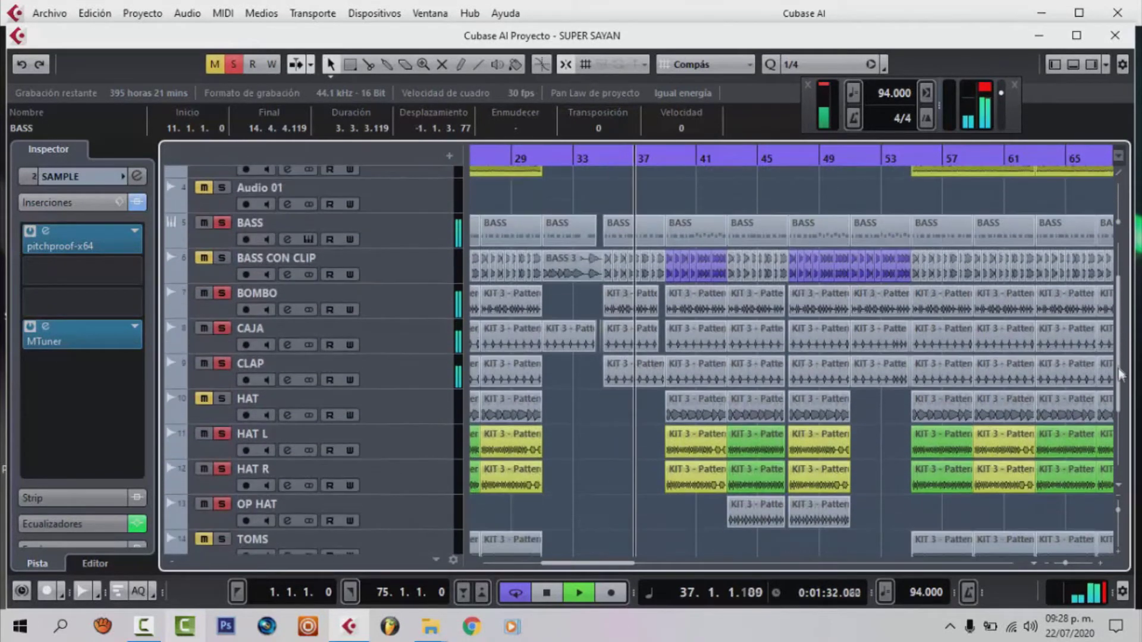
Look over the full-length arrangement from bar 1 to bar 73 across the upper tracks during playback.
drag(1063, 566, 1059, 566)
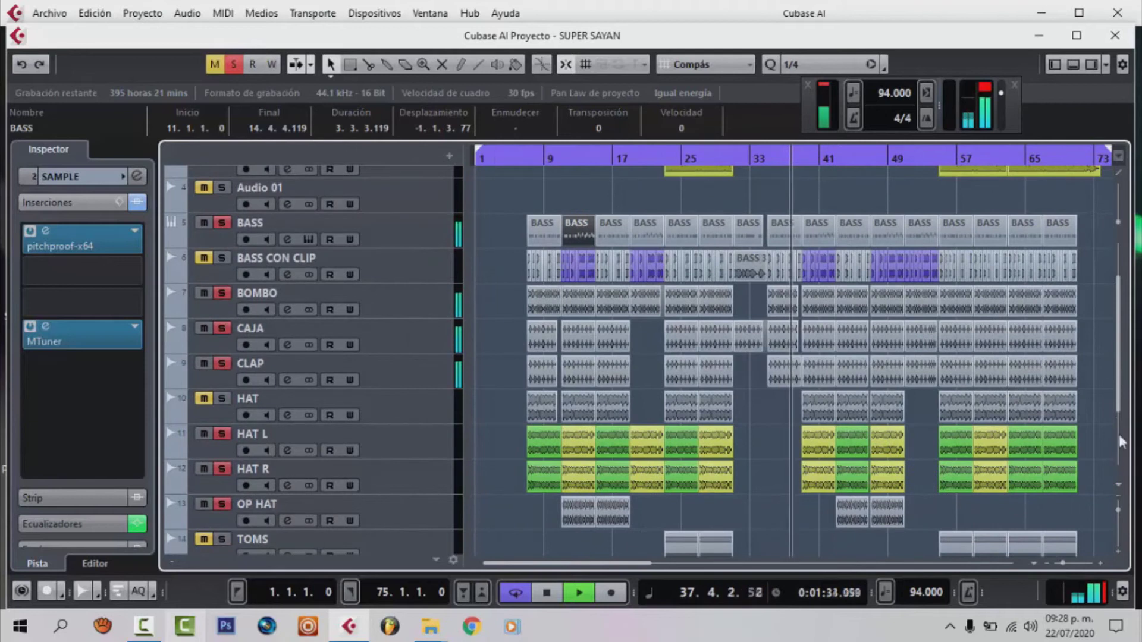
scroll(1116, 408, up, 2)
scroll(1132, 389, up, 1)
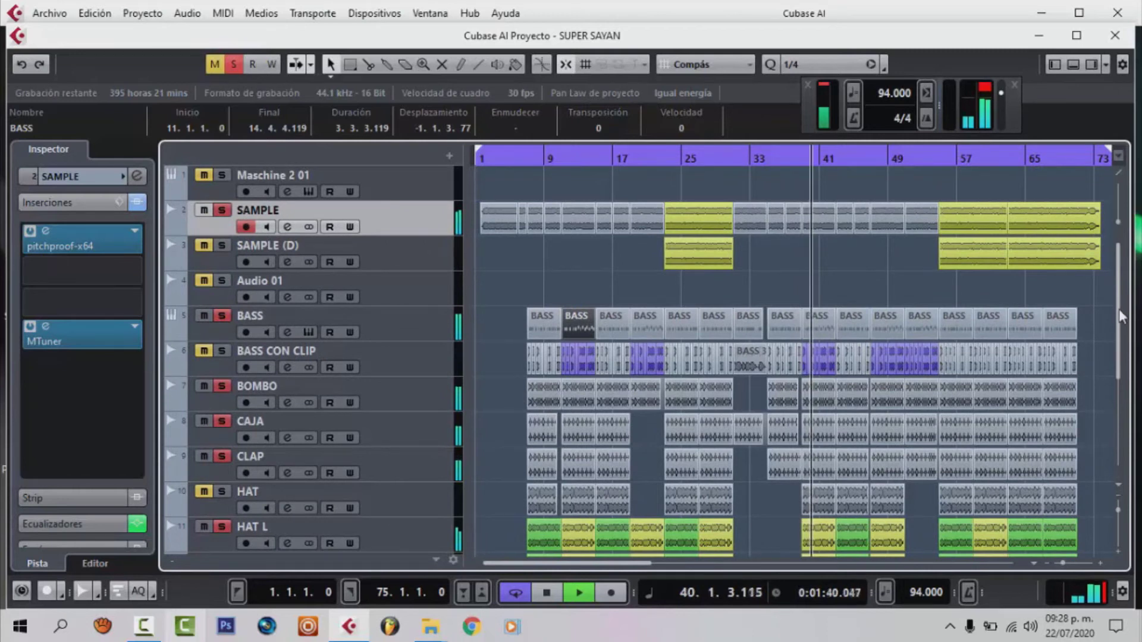
scroll(721, 377, down, 10)
Inspect the volume and pan settings of the HAT L, HAT R and OP HAT tracks during playback.
click(420, 367)
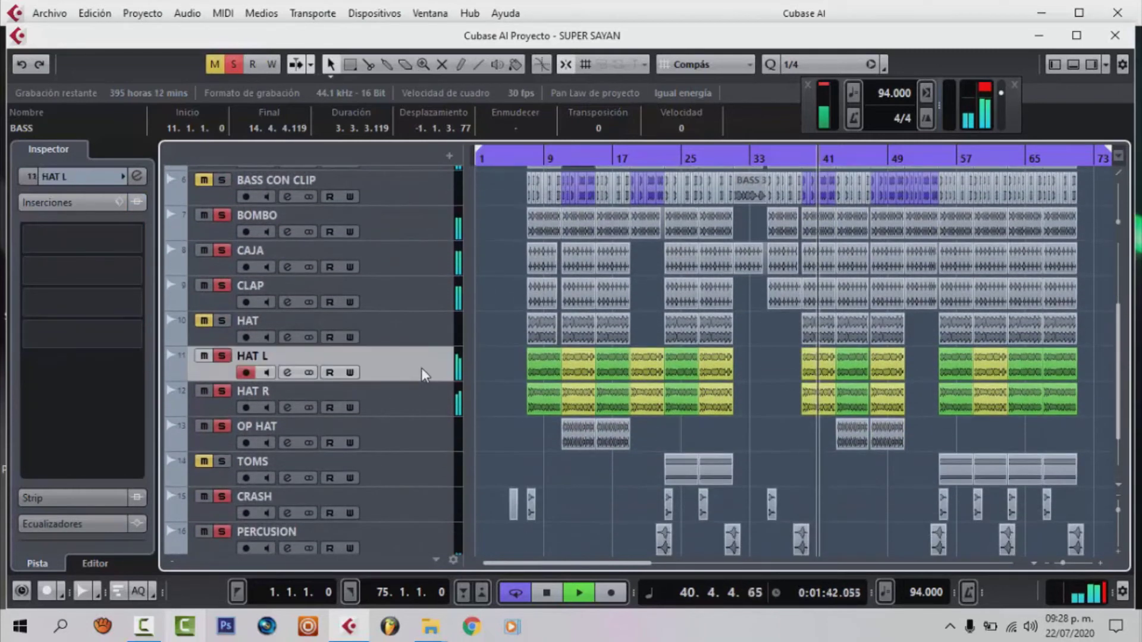
click(116, 177)
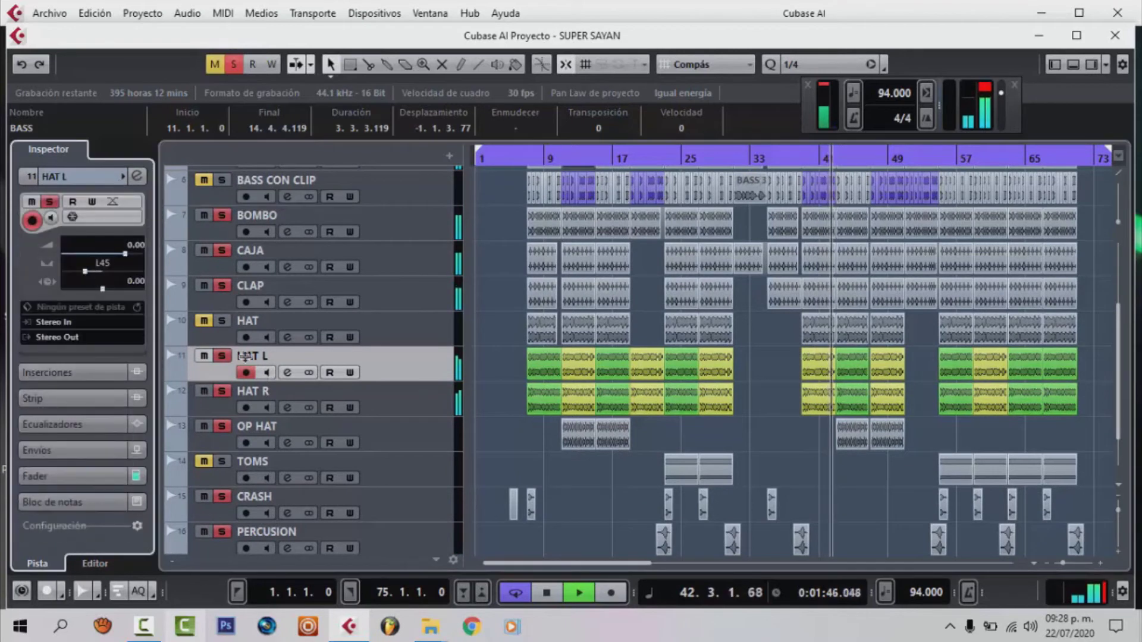
click(401, 409)
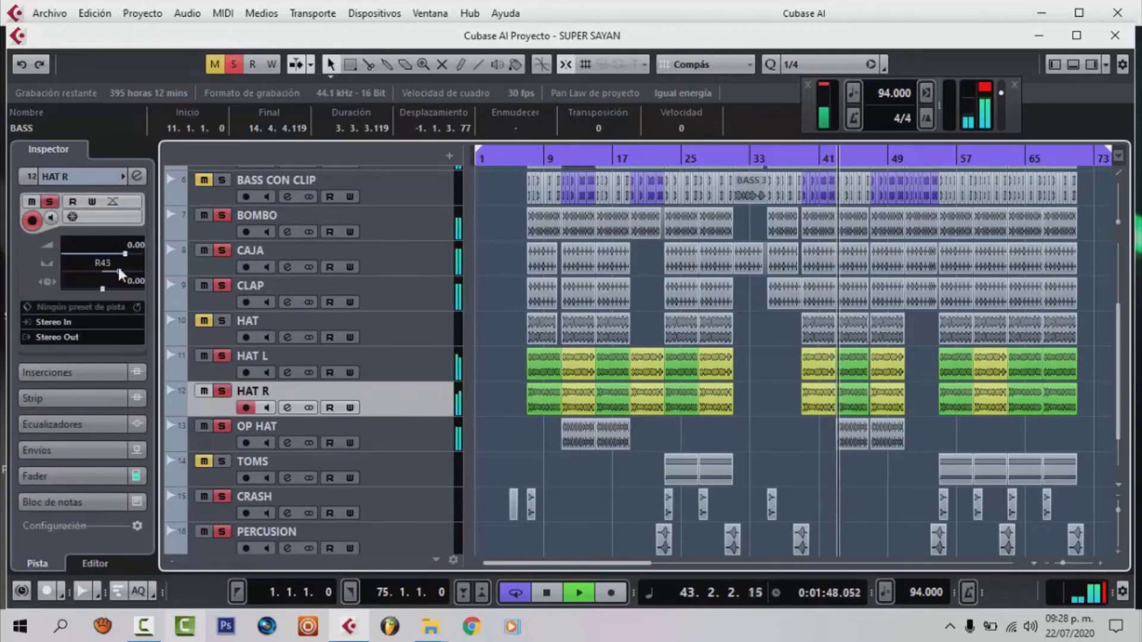
click(390, 434)
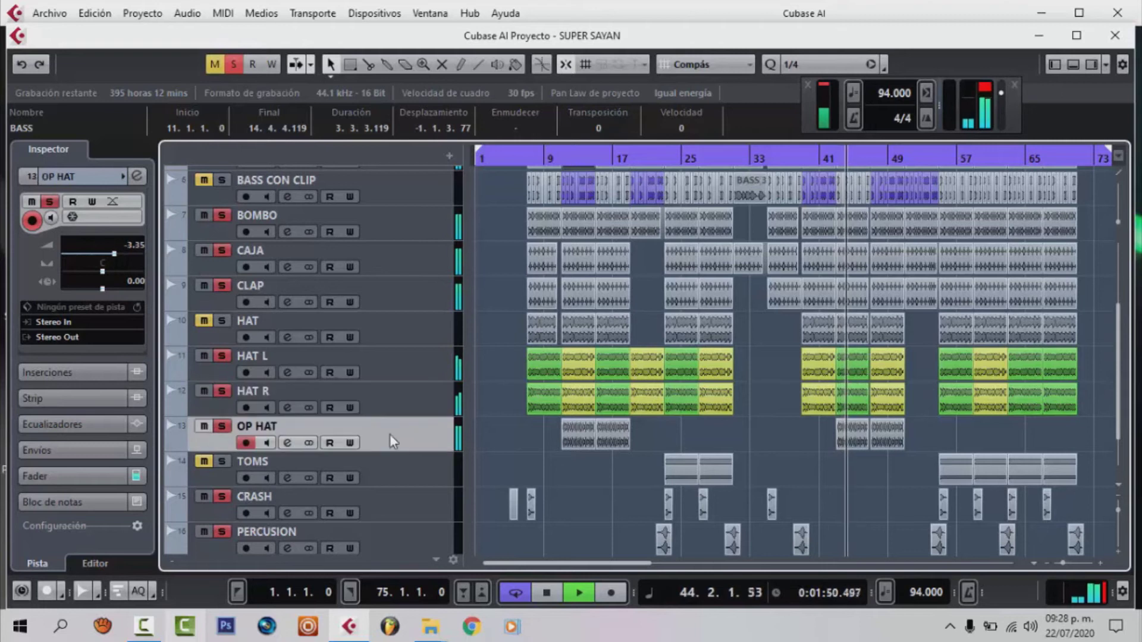
click(414, 401)
click(404, 367)
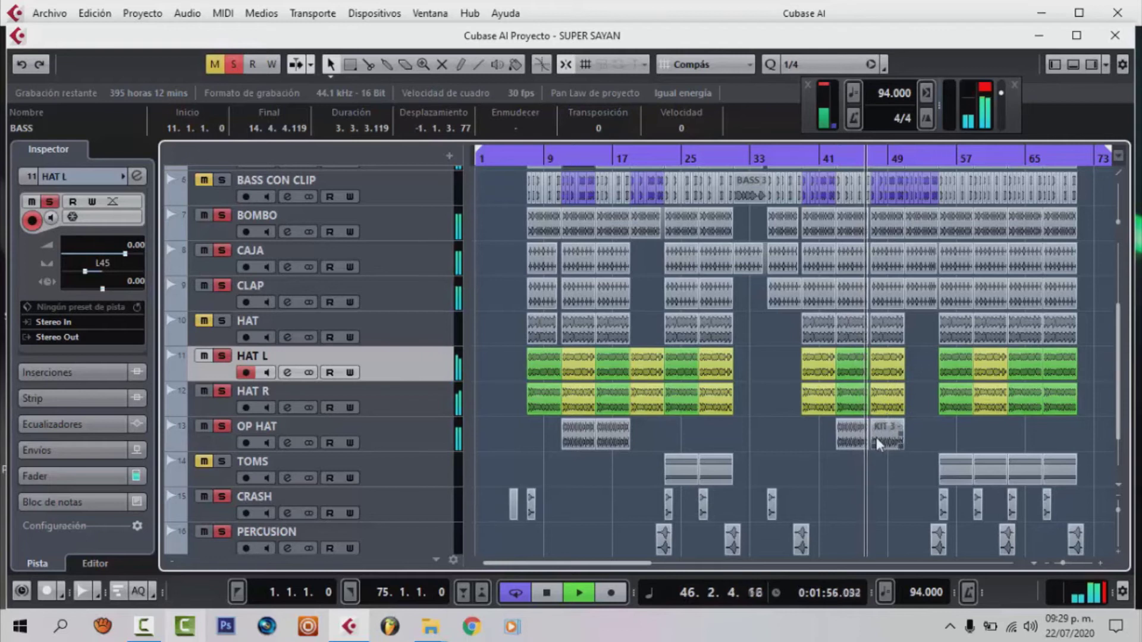
Review the later OP HAT, HAT and SAMPLE clips in the arrangement, and stop playback.
drag(885, 442, 1060, 408)
scroll(1100, 333, up, 5)
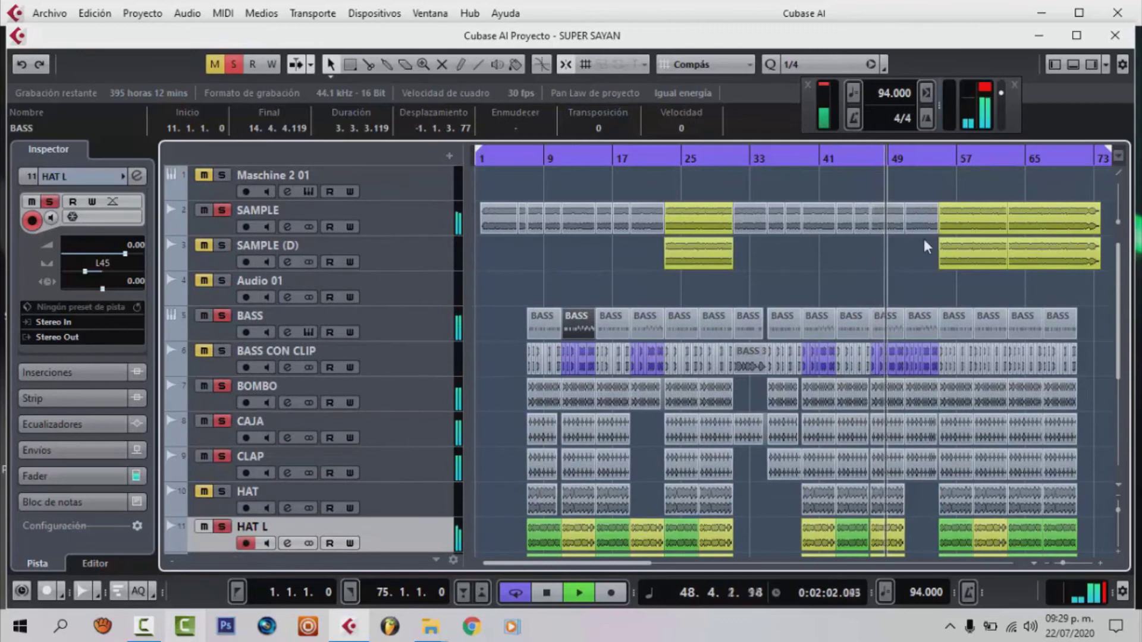
click(550, 594)
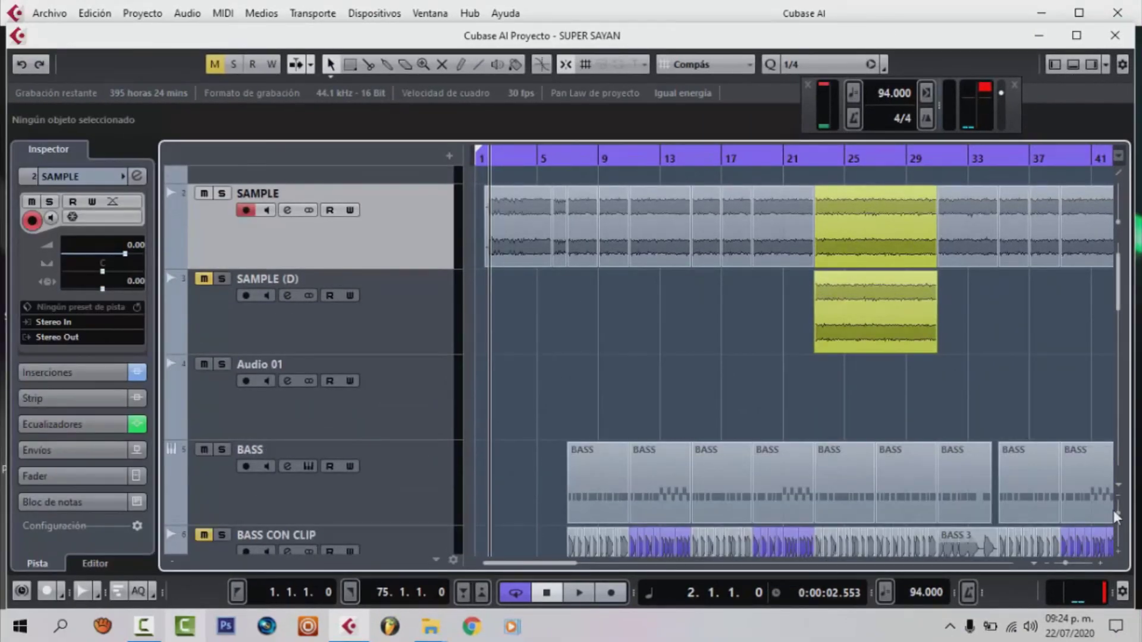
Reduce the track heights, open the Maschine 2 instrument of the Maschine 2 01 track and reposition its window to reveal the pattern editor.
drag(1116, 518, 1116, 273)
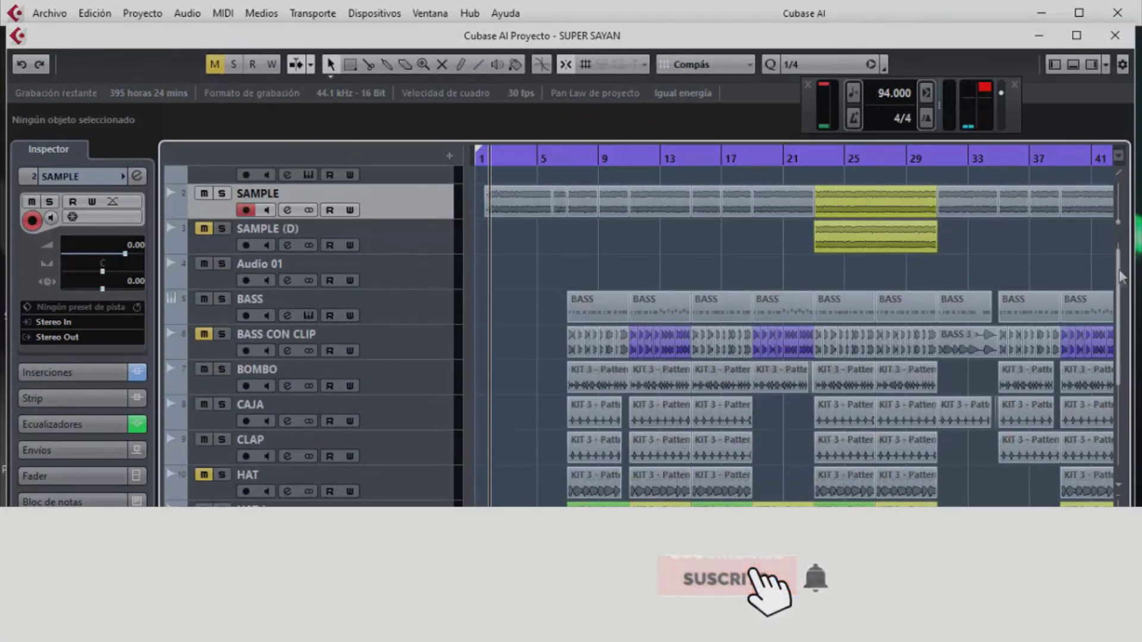
scroll(1122, 284, up, 1)
click(419, 186)
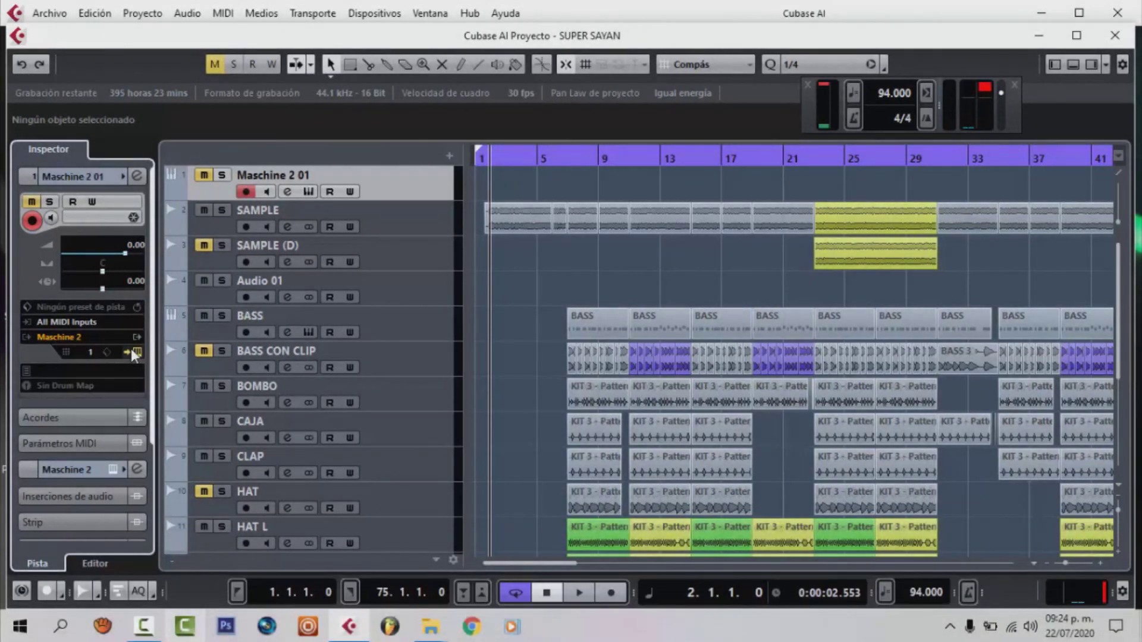
click(132, 349)
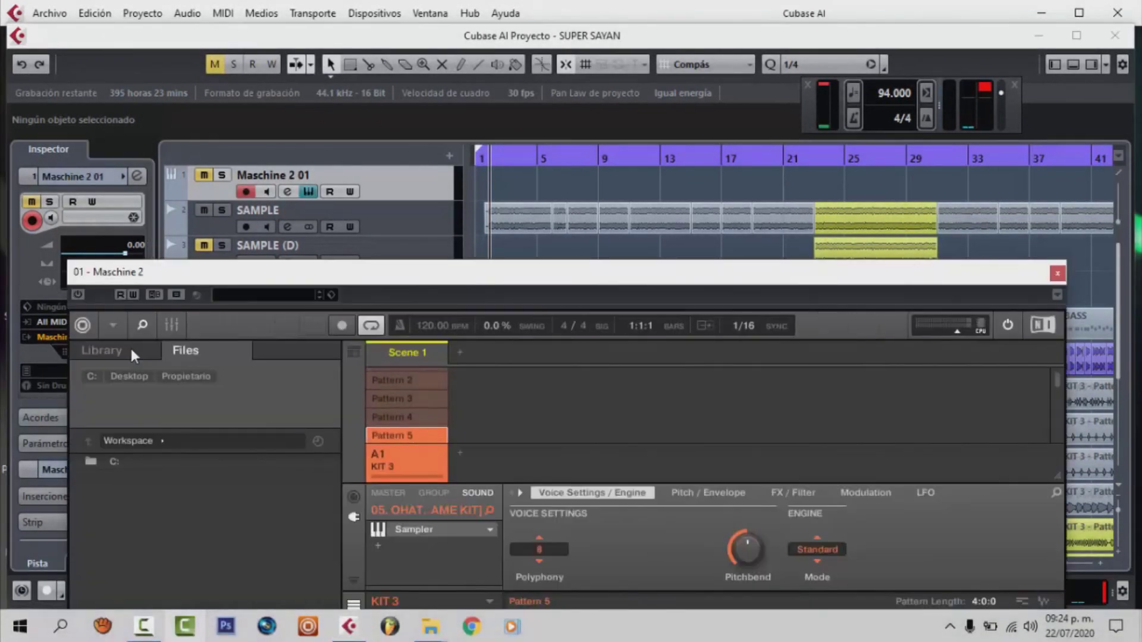
drag(658, 271, 680, 66)
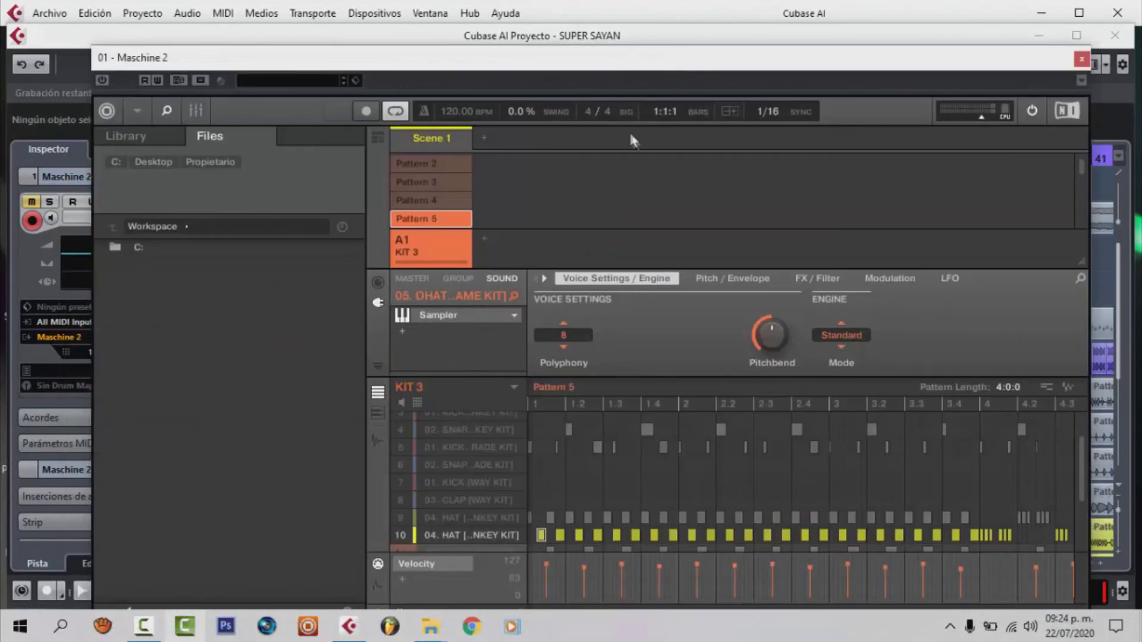
Show Pattern 2 and Pattern 3 of KIT 3 in the Maschine 2 pattern editor.
click(433, 163)
click(433, 179)
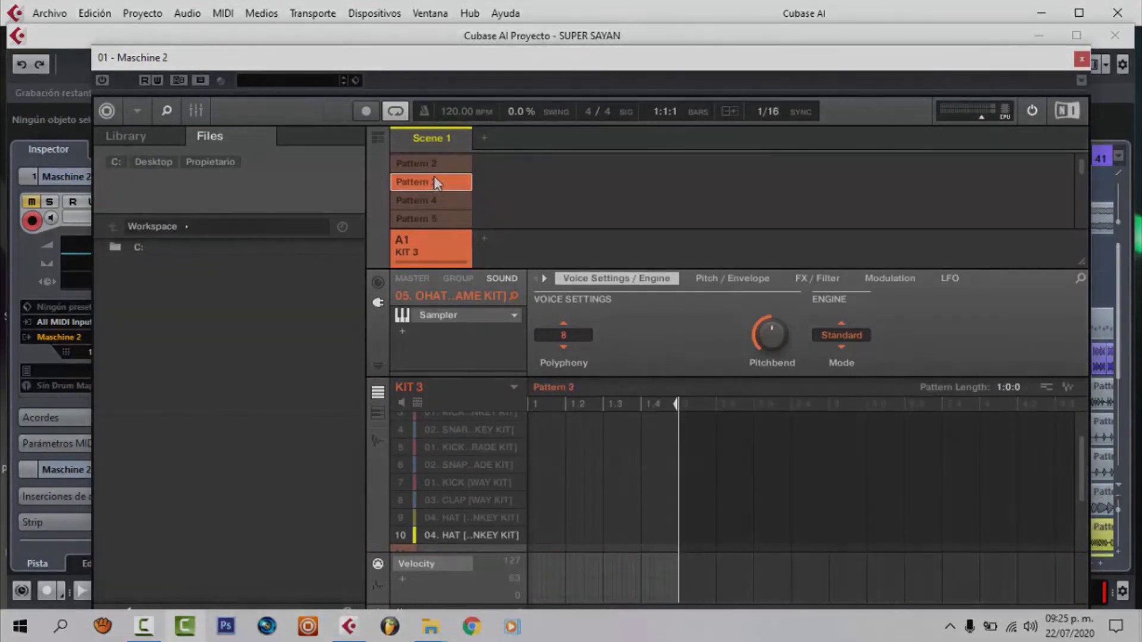